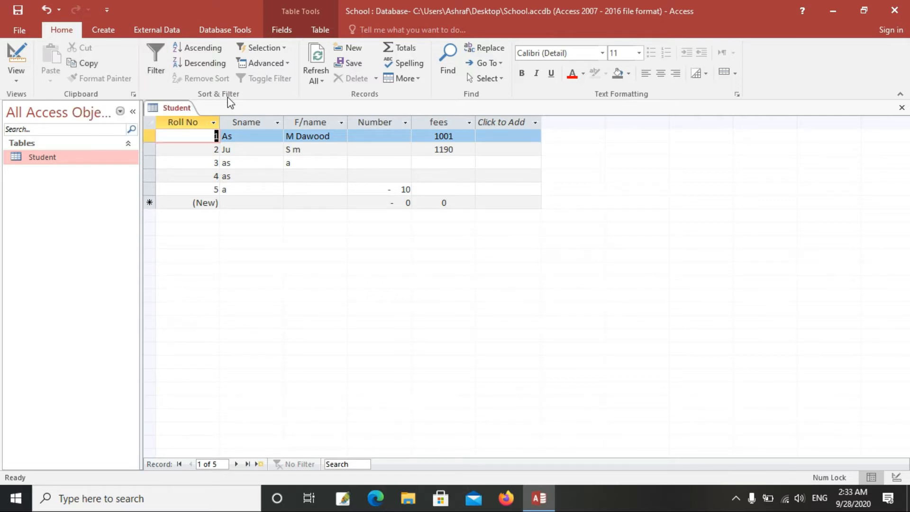
Filter the Student table's Roll No column to leave out the values 3 and 5.
left_click(161, 64)
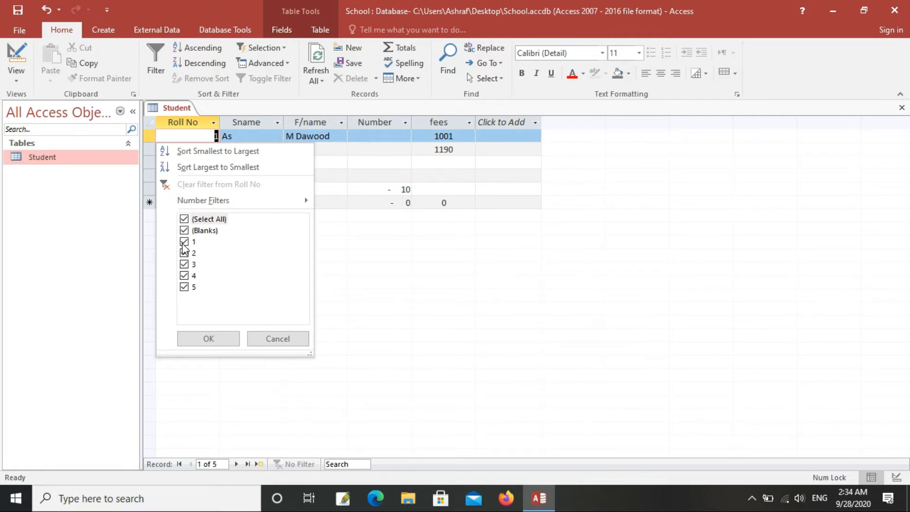
left_click(186, 265)
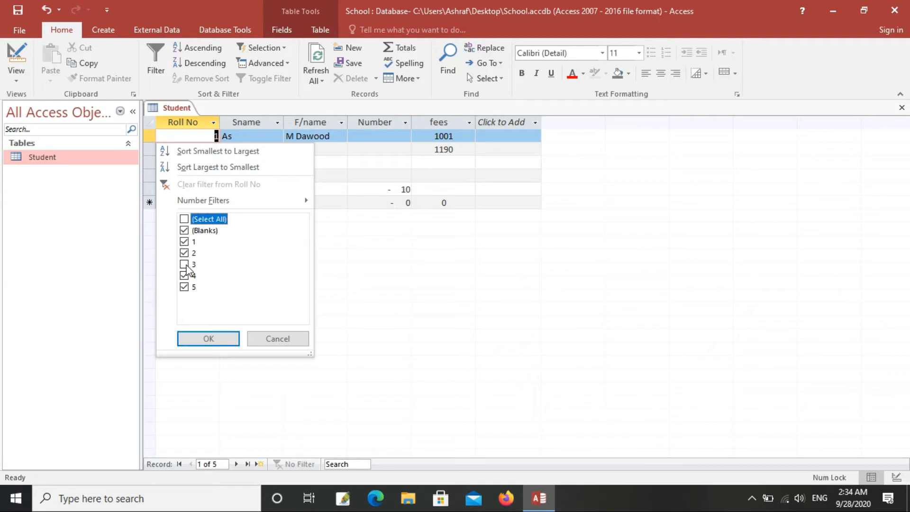
left_click(184, 287)
left_click(209, 338)
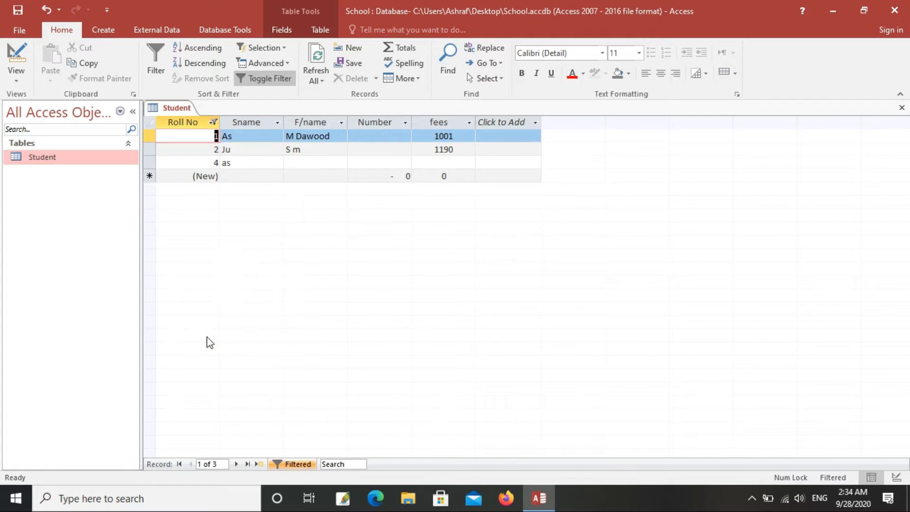
left_click(220, 136)
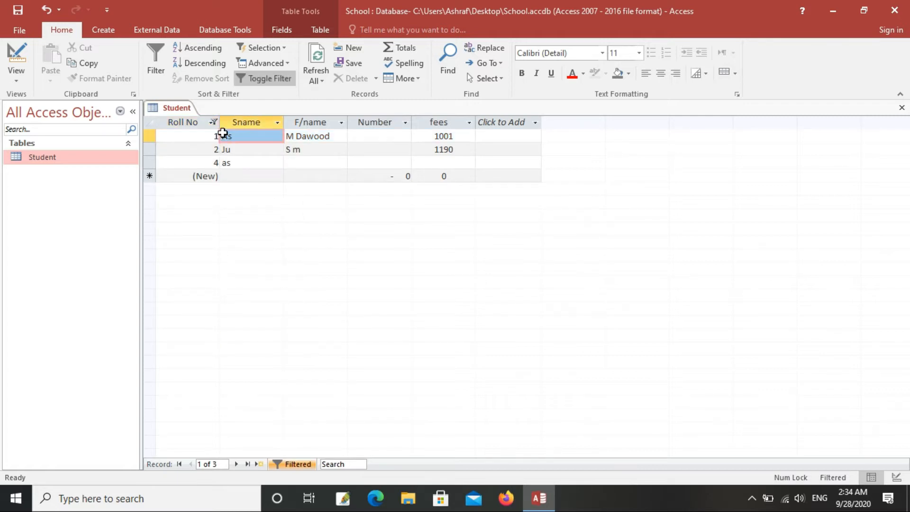
left_click(225, 160)
left_click(226, 145)
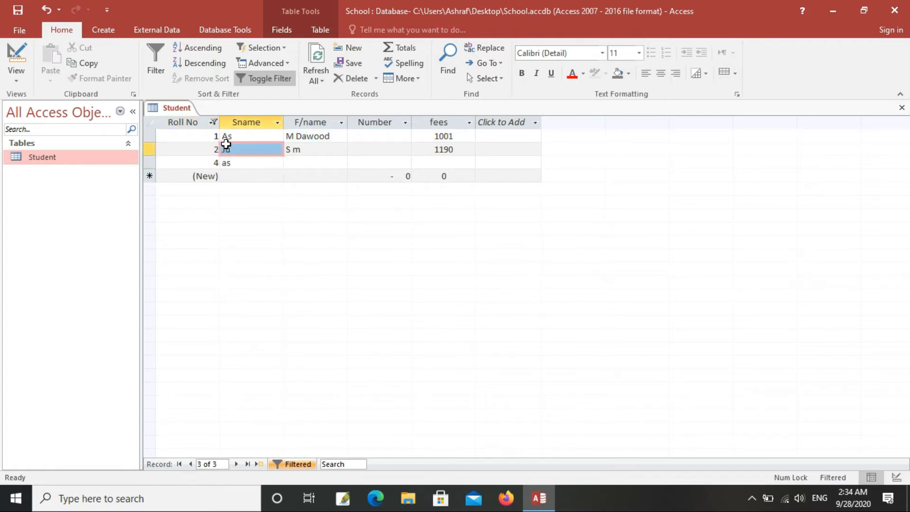
left_click(231, 136)
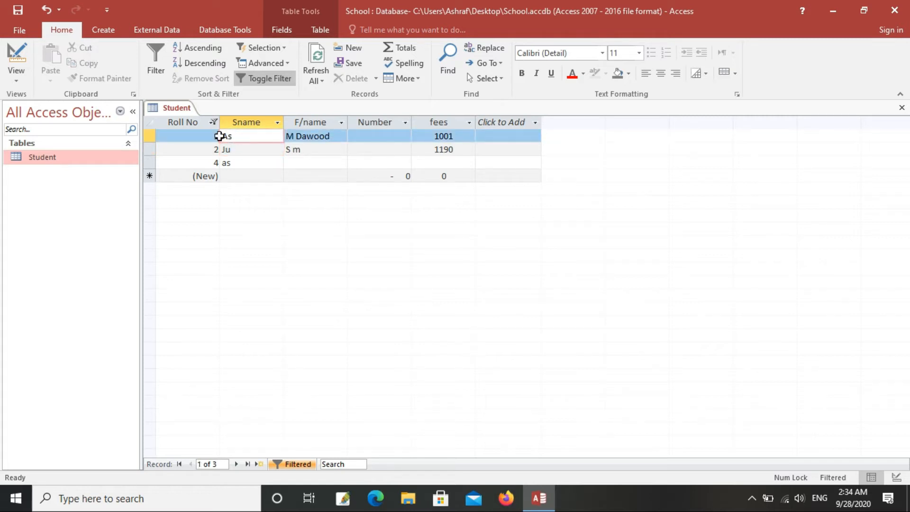
left_click(156, 64)
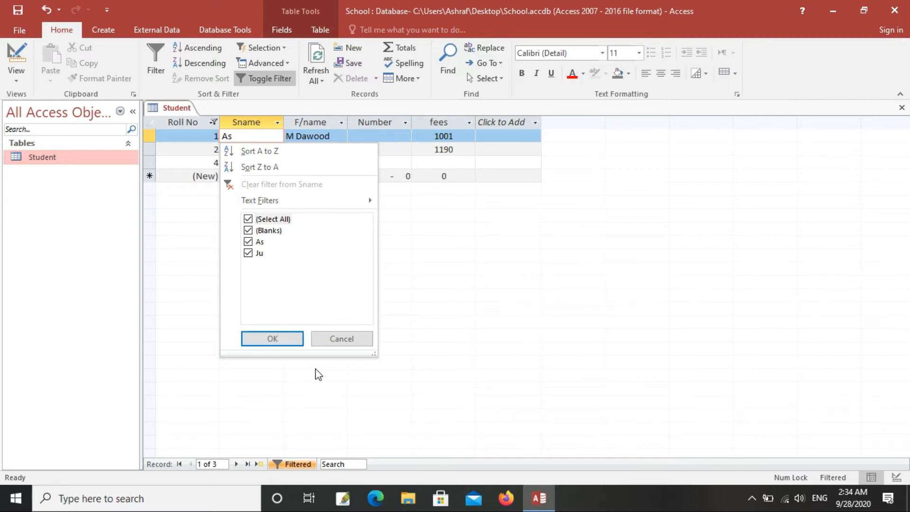
left_click(342, 339)
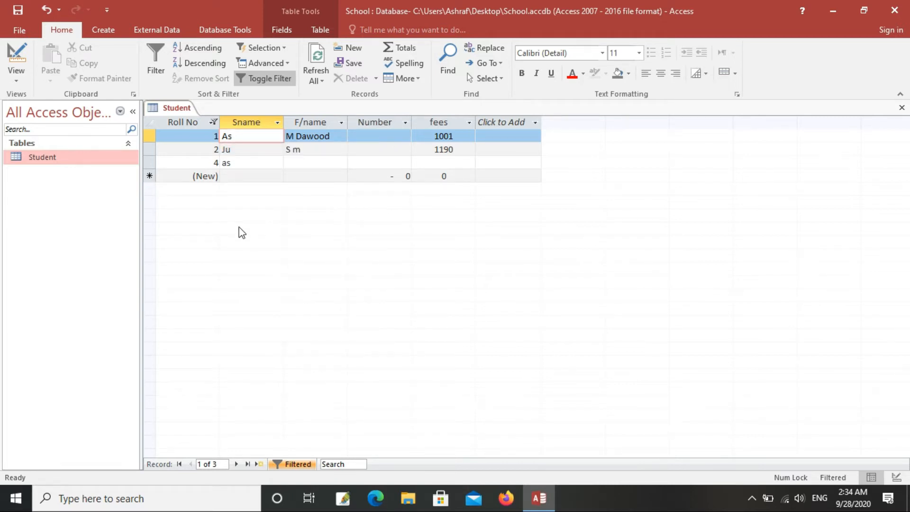
Include the values 3 and 5 again in the Roll No column's filter.
left_click(186, 112)
left_click(194, 121)
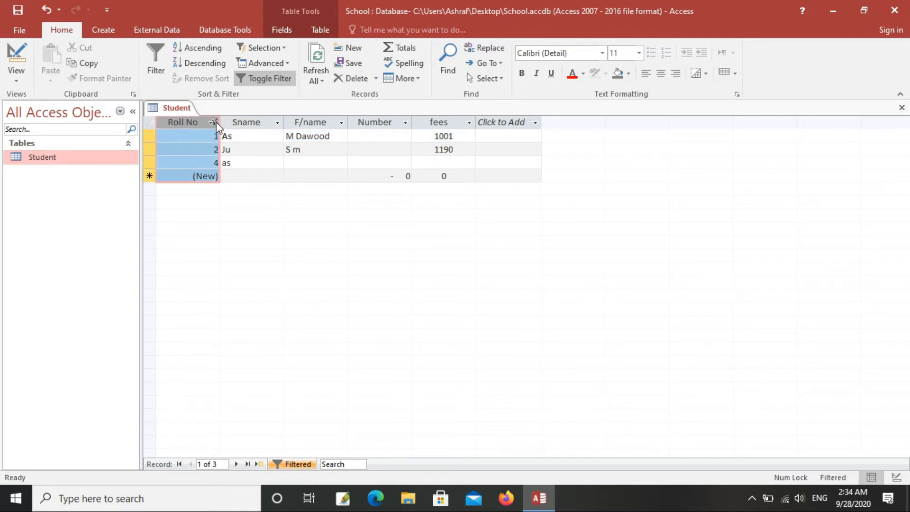
left_click(212, 123)
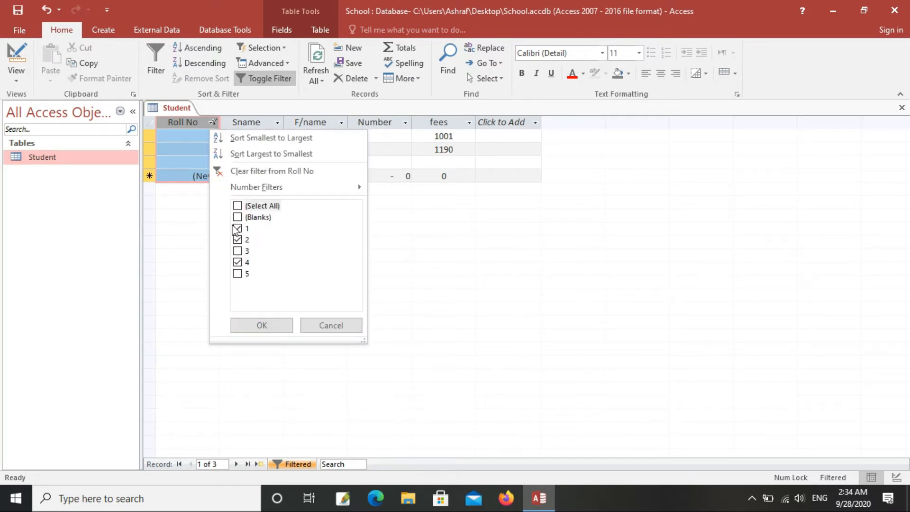
left_click(237, 274)
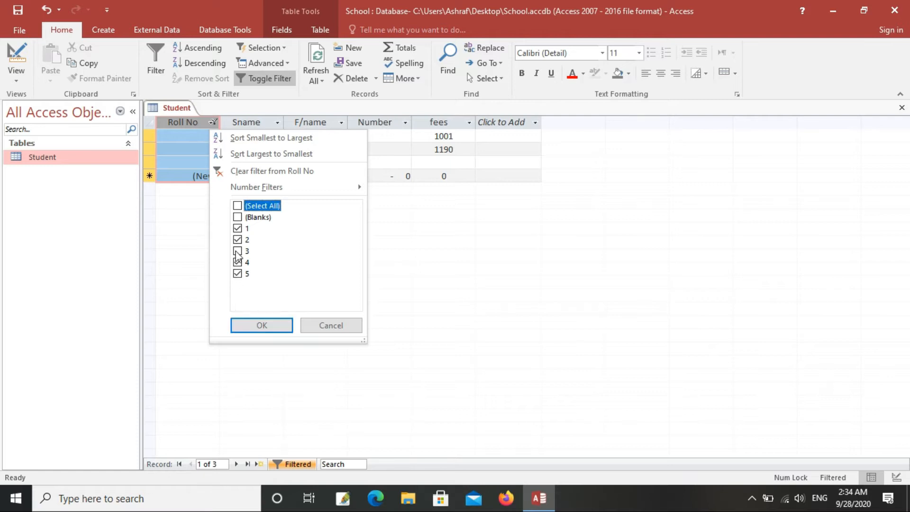
left_click(237, 252)
left_click(261, 326)
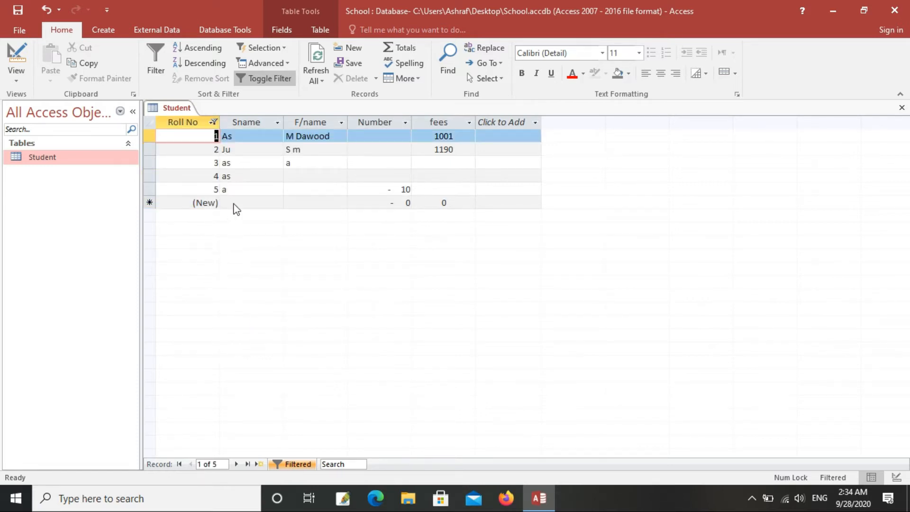
Look over the sort and filter options offered for the Roll No column.
left_click(152, 68)
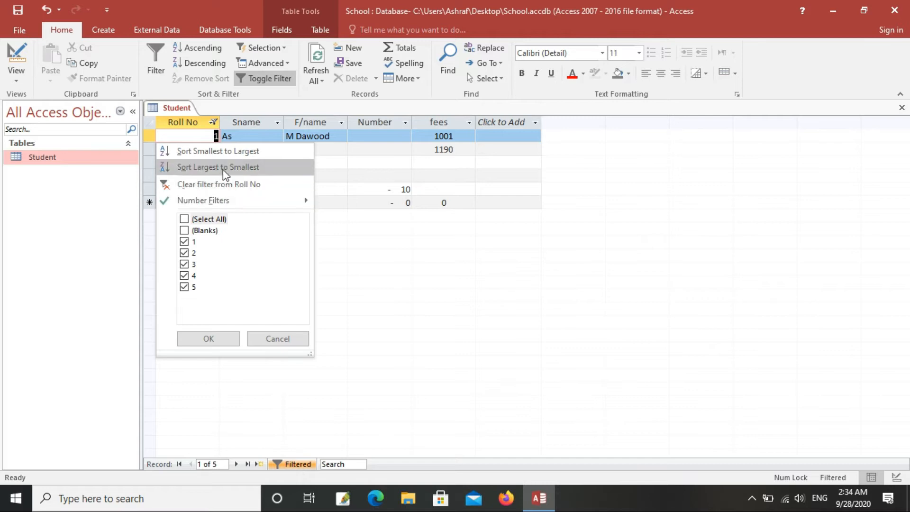
mouse_move(231, 207)
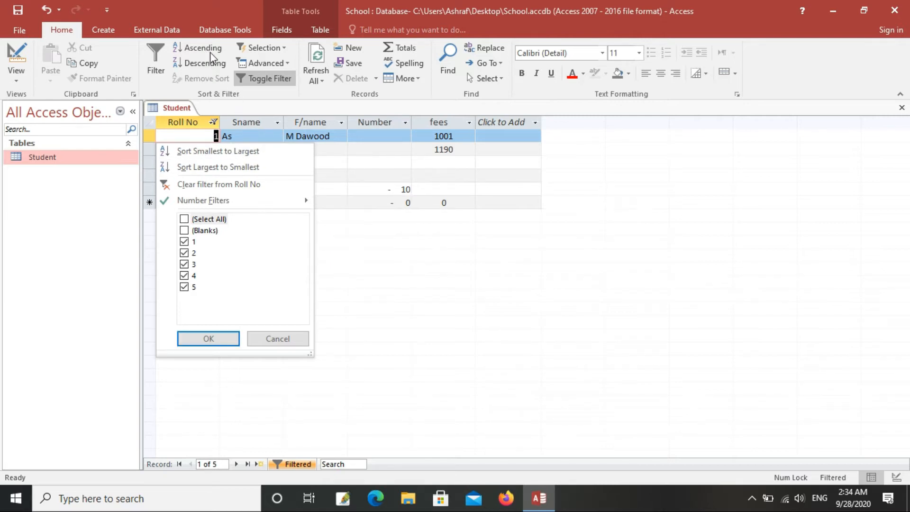
left_click(371, 214)
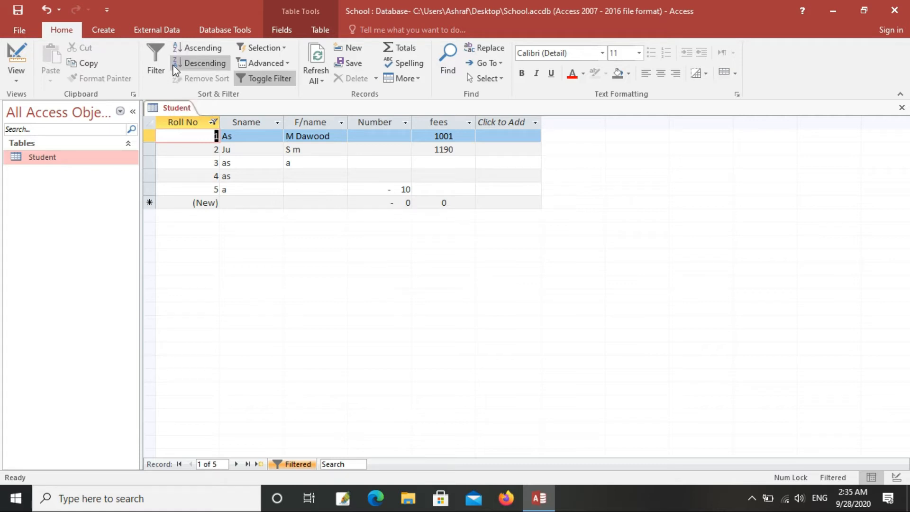
Sort the Student records by Roll No in descending order.
left_click(199, 63)
left_click(216, 137)
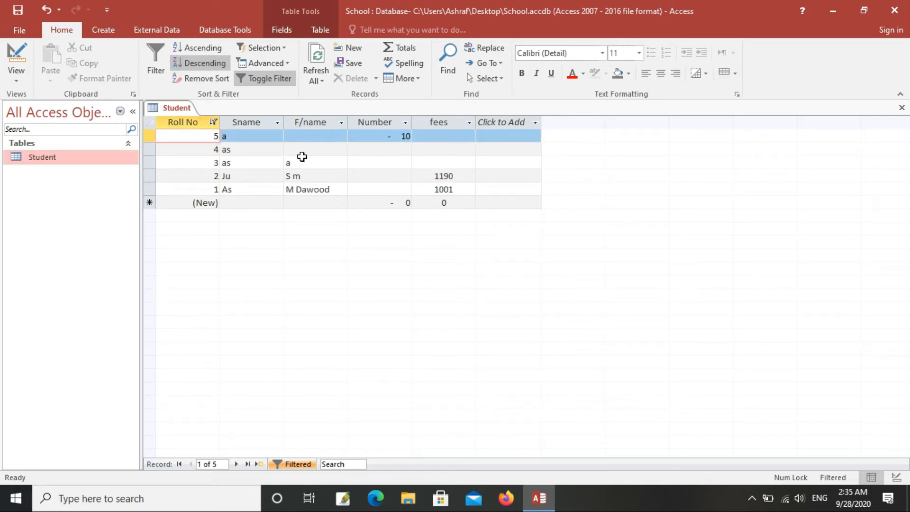
left_click(217, 191)
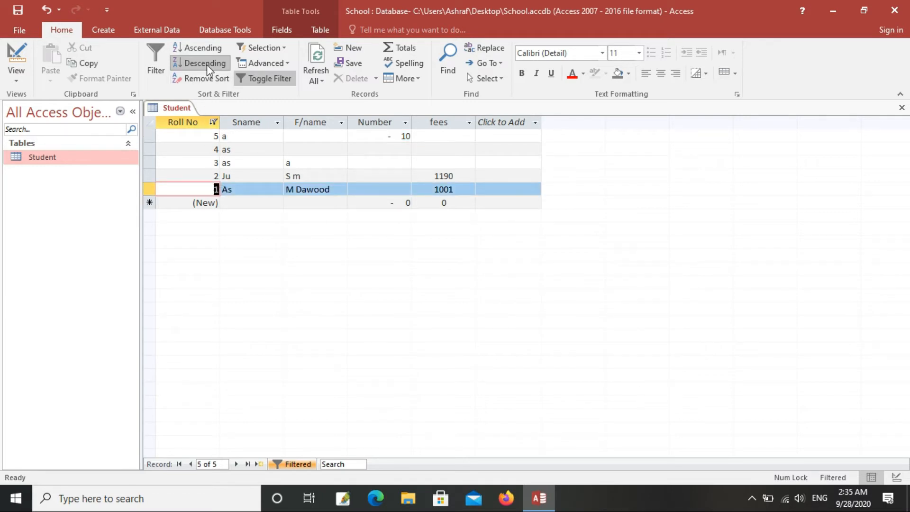
Sort the Student records by Roll No in ascending order and remove the sort.
left_click(205, 47)
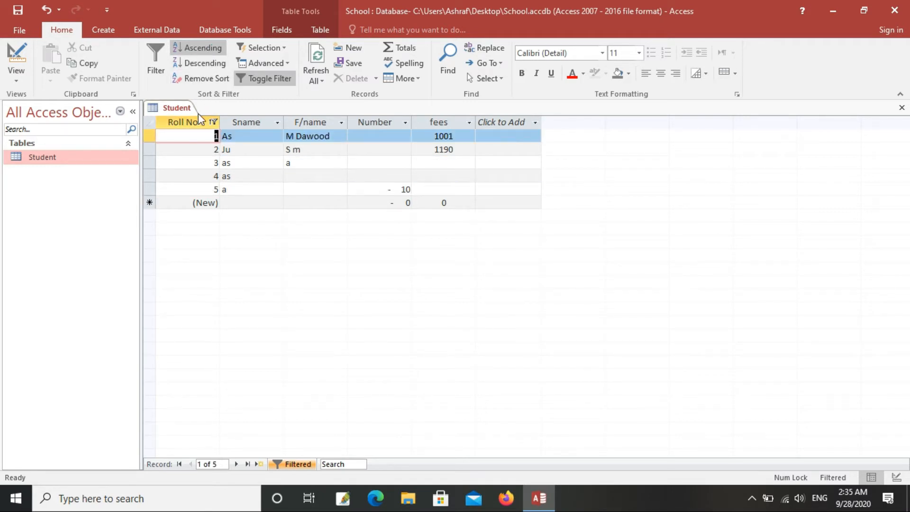
left_click(213, 137)
left_click_drag(213, 137, 262, 137)
left_click(204, 191)
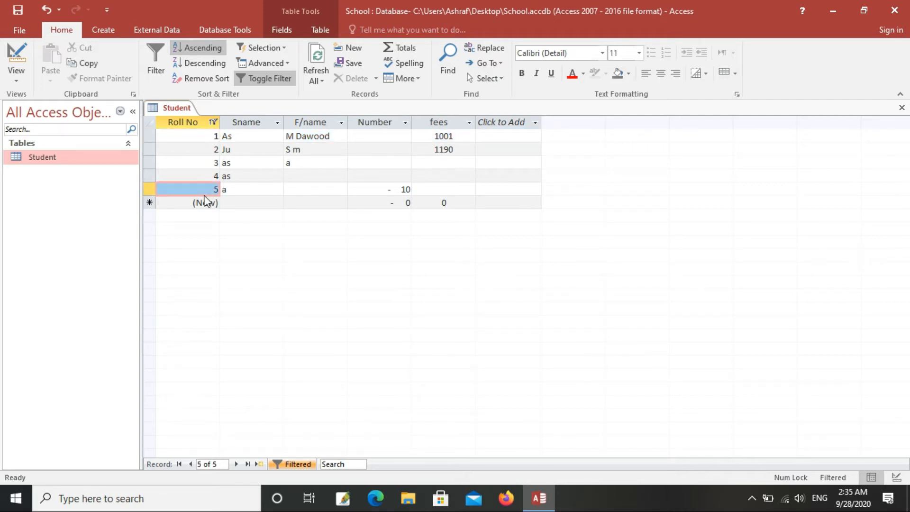
left_click(206, 80)
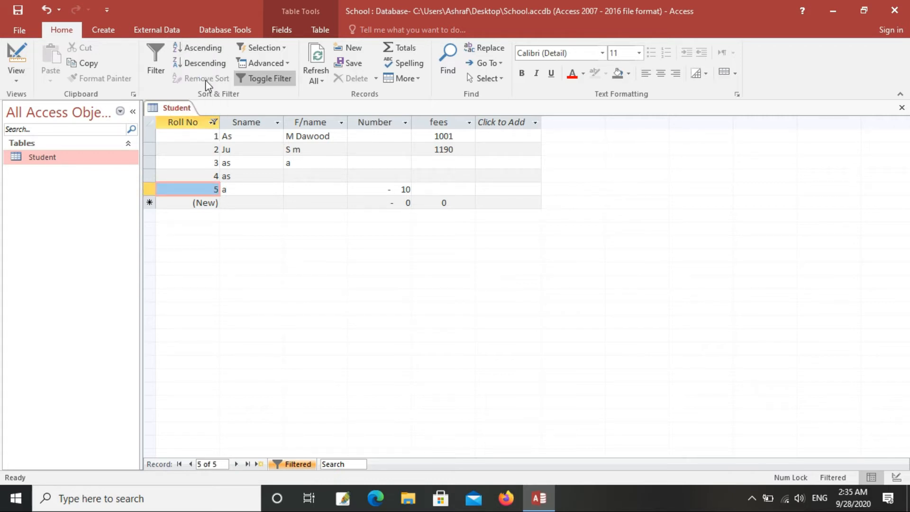
Try both sort directions on the Roll No column, ending with descending, and clear the sorting.
left_click(206, 49)
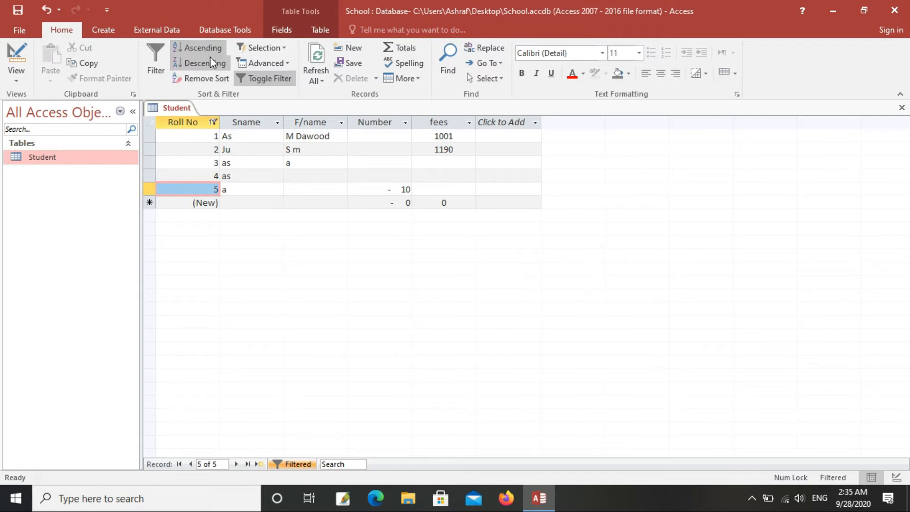
left_click(211, 61)
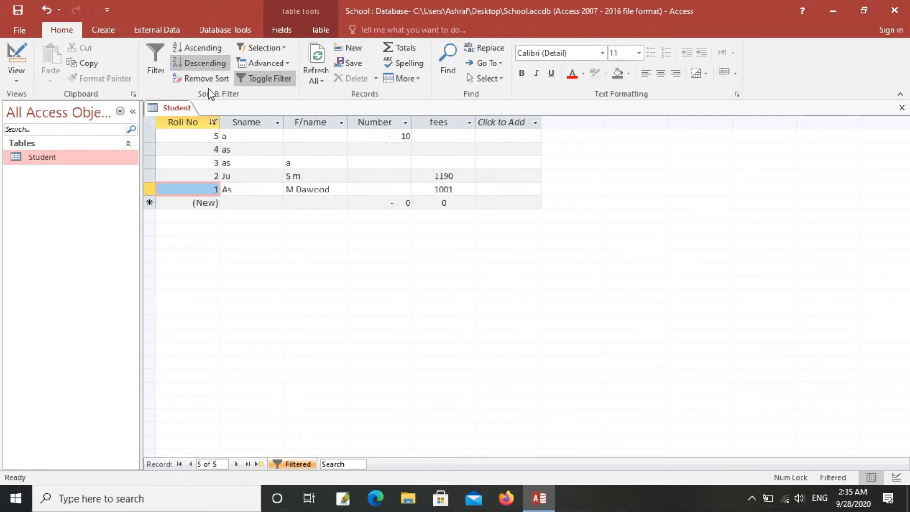
left_click(205, 78)
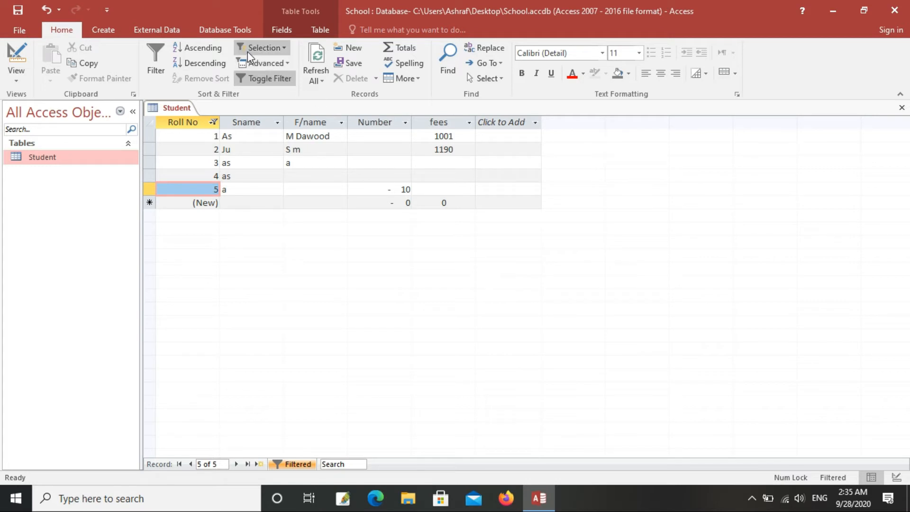
Examine the selection filter conditions offered for the Roll No values 5 and 4.
left_click(286, 51)
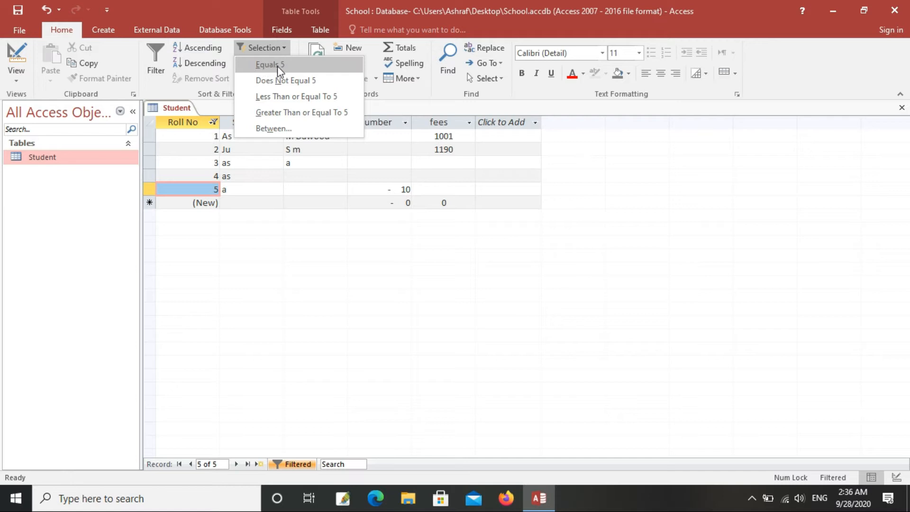
left_click(199, 175)
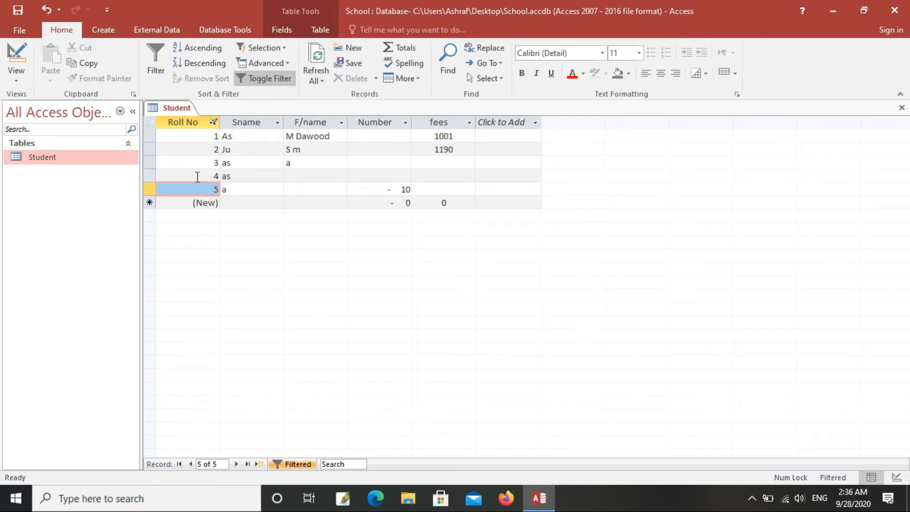
left_click(197, 176)
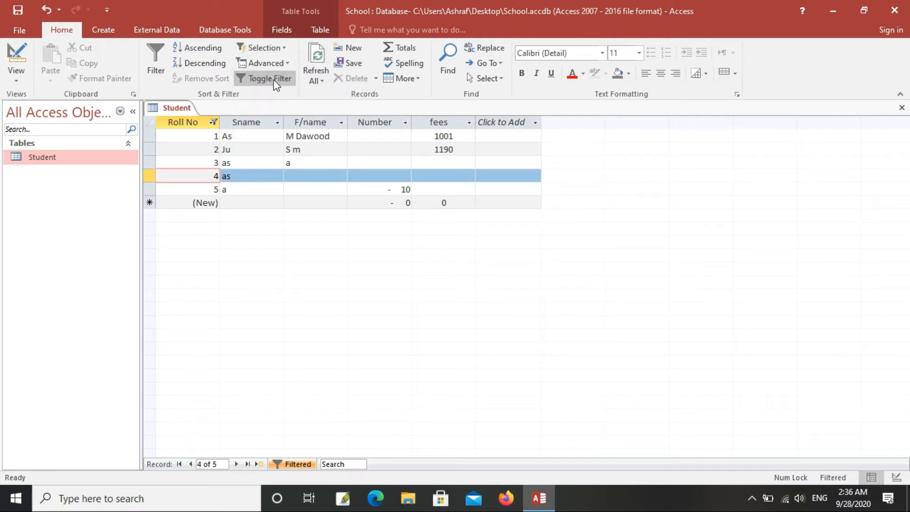
left_click(286, 48)
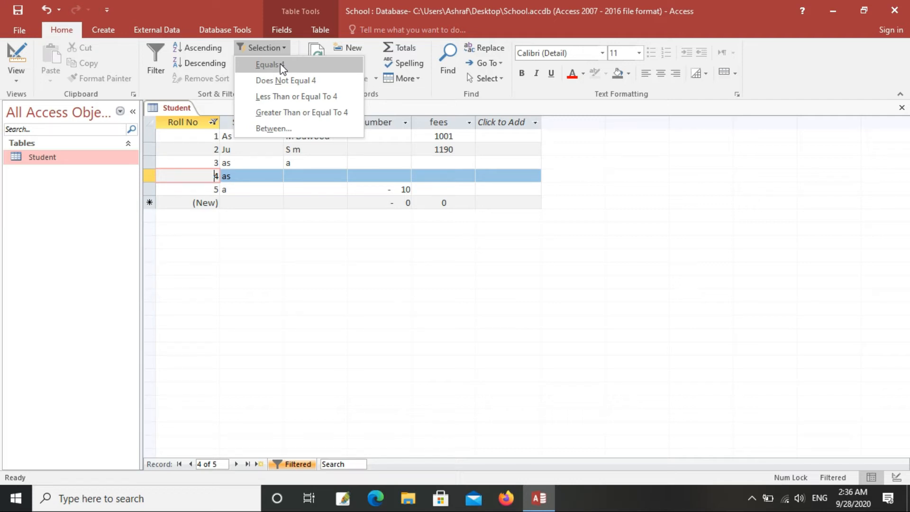
left_click(187, 131)
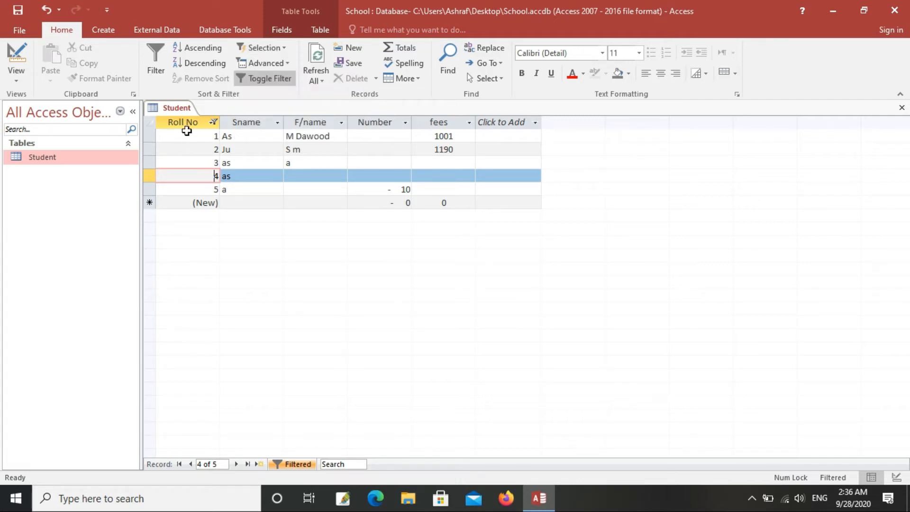
Filter the Roll No column by selection with Equals 1, and apply the Does Not Equal 1 condition on top.
left_click(193, 135)
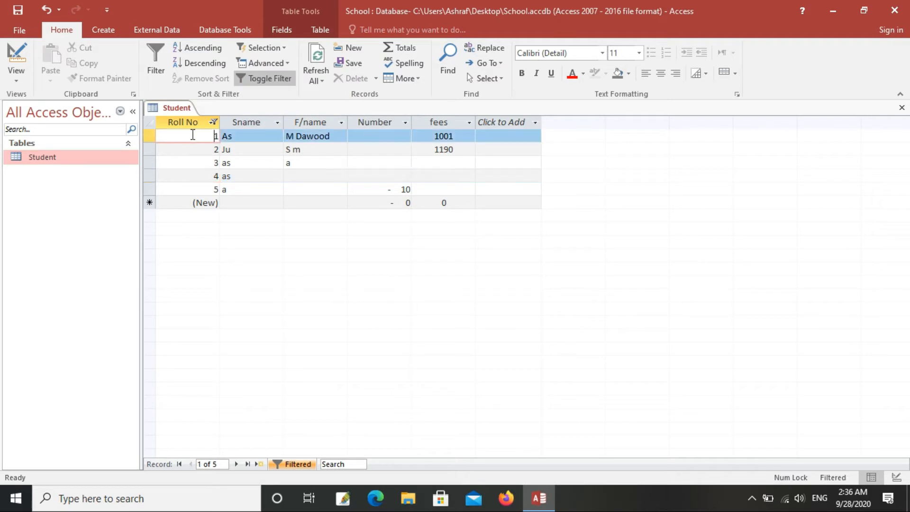
left_click(284, 49)
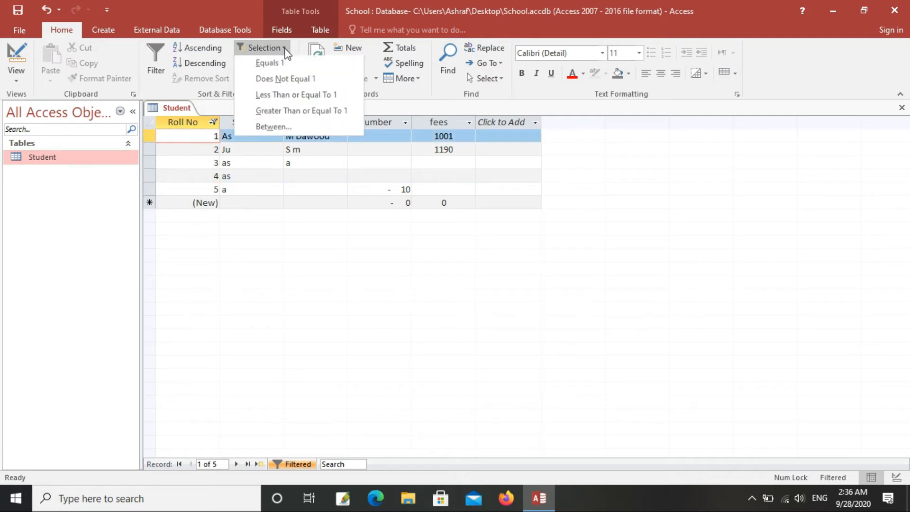
left_click(274, 73)
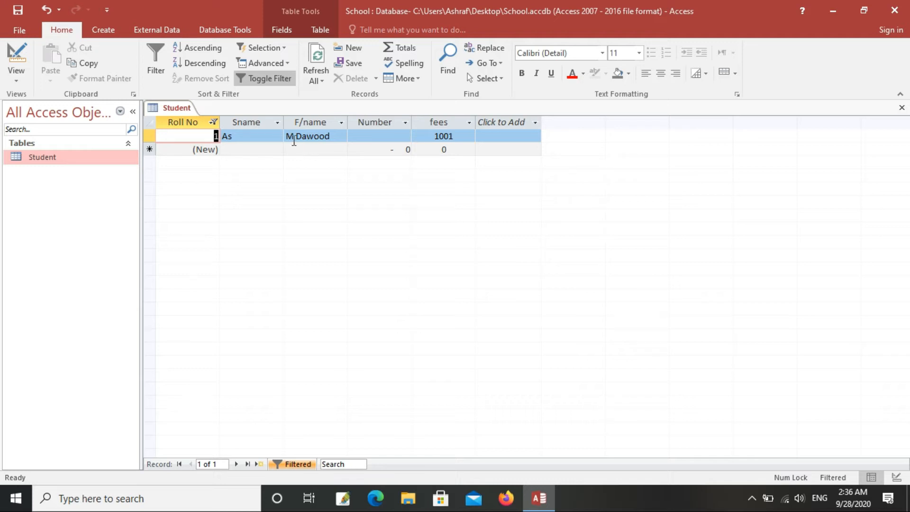
left_click(284, 47)
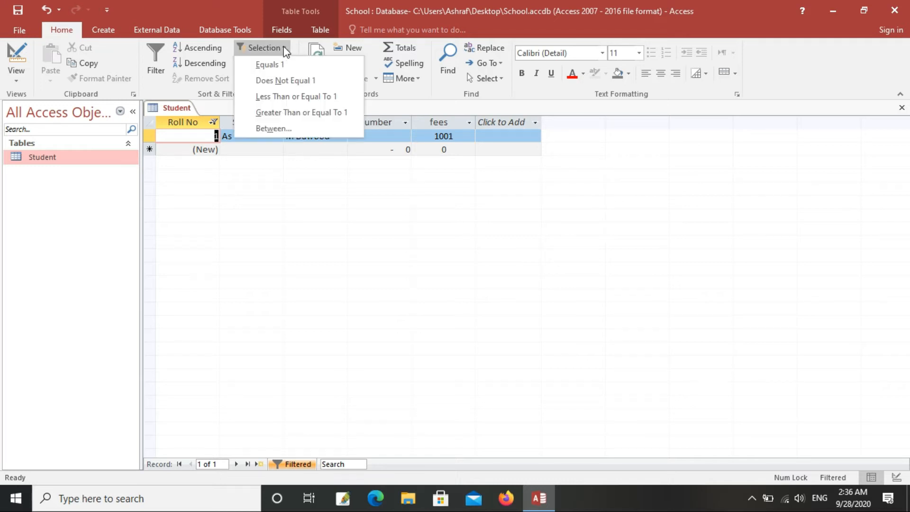
left_click(311, 81)
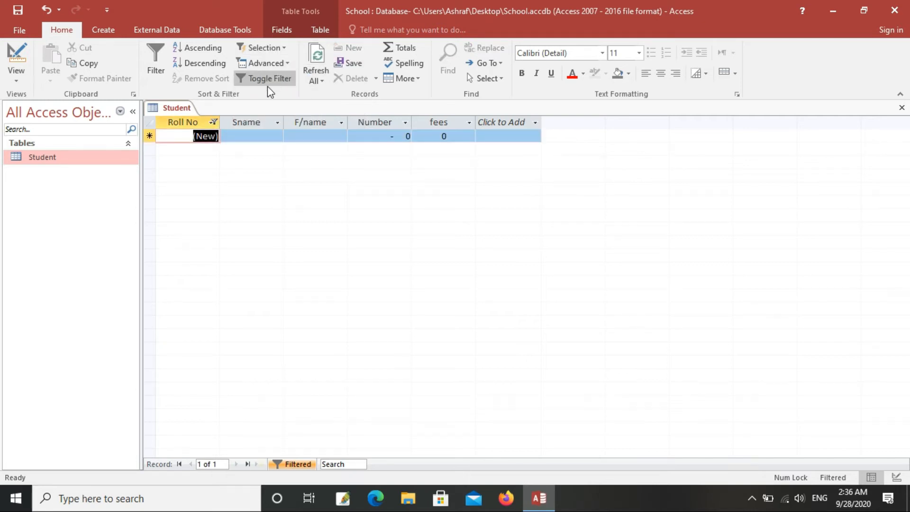
left_click(284, 49)
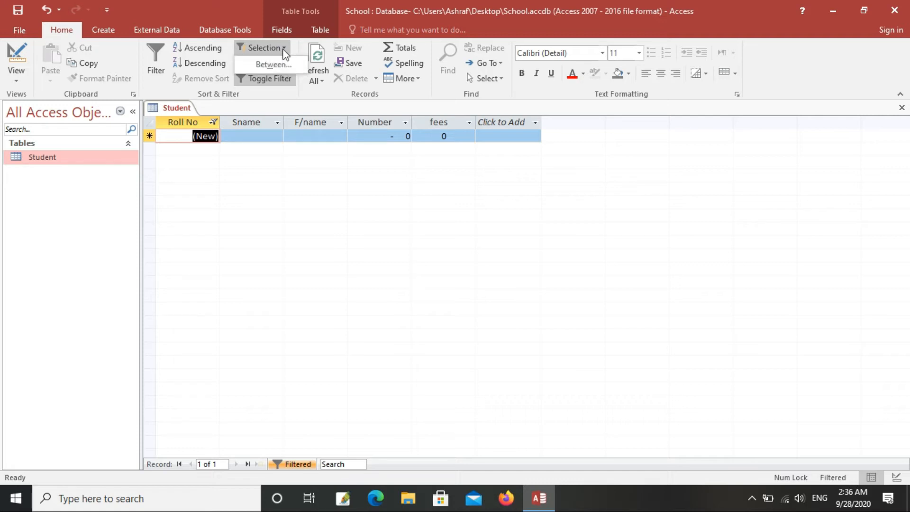
left_click(284, 50)
left_click(285, 50)
left_click(335, 246)
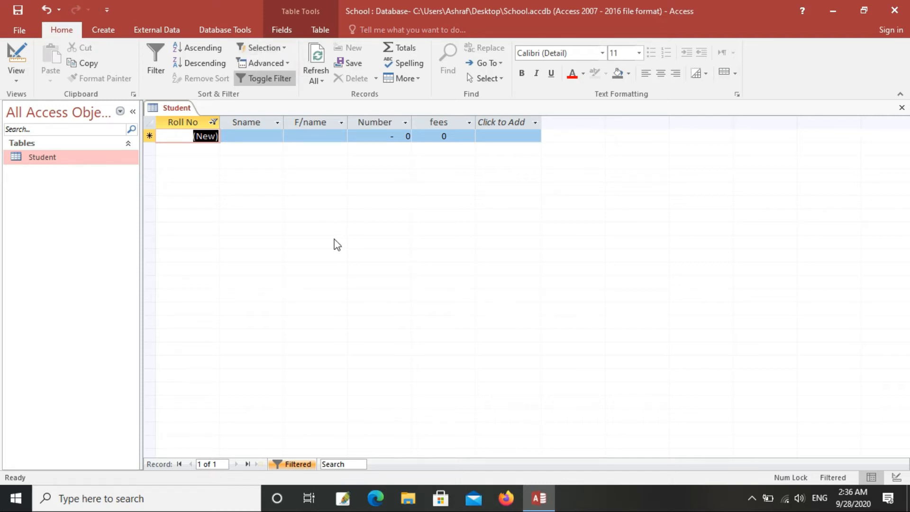
Clear all filters from the Student table and filter Roll No to values between 3 and 5.
left_click(258, 66)
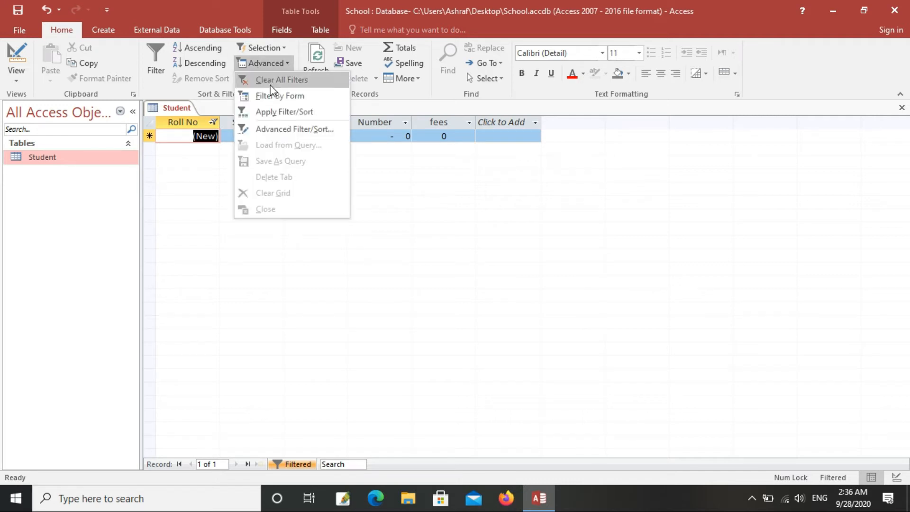
left_click(289, 80)
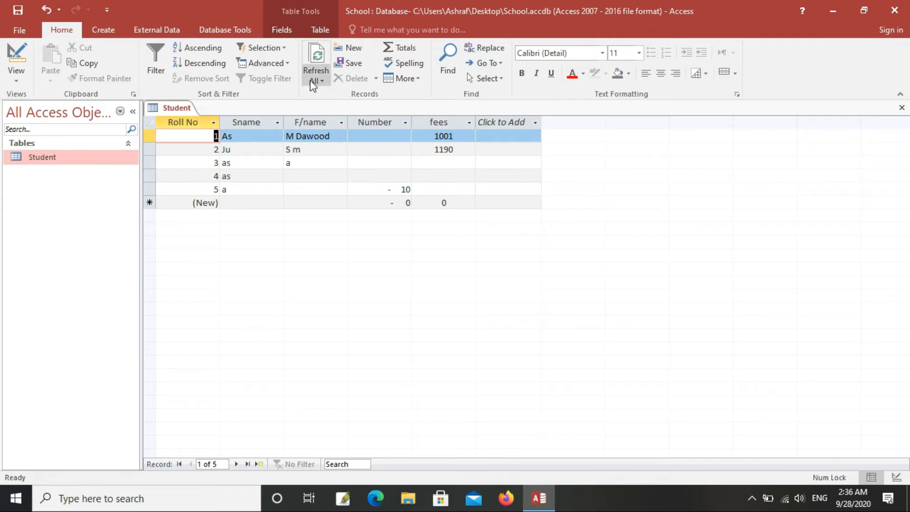
left_click(281, 50)
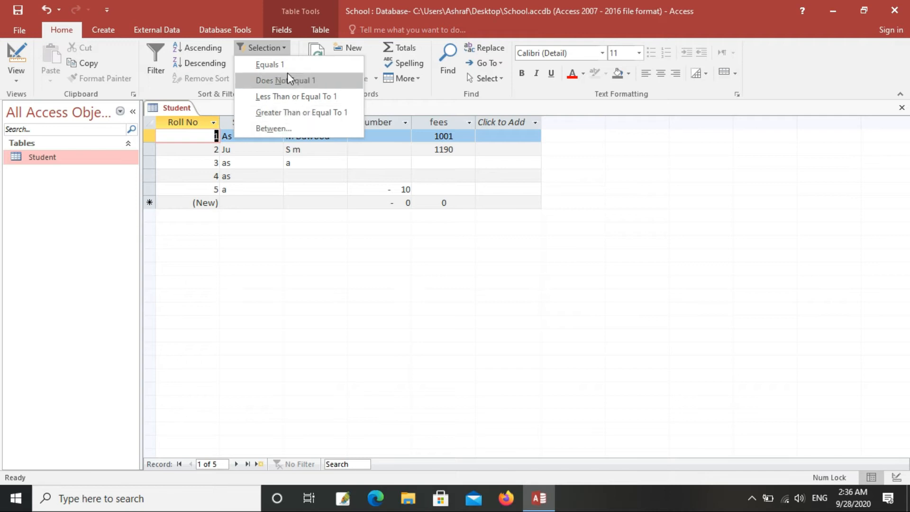
left_click(276, 131)
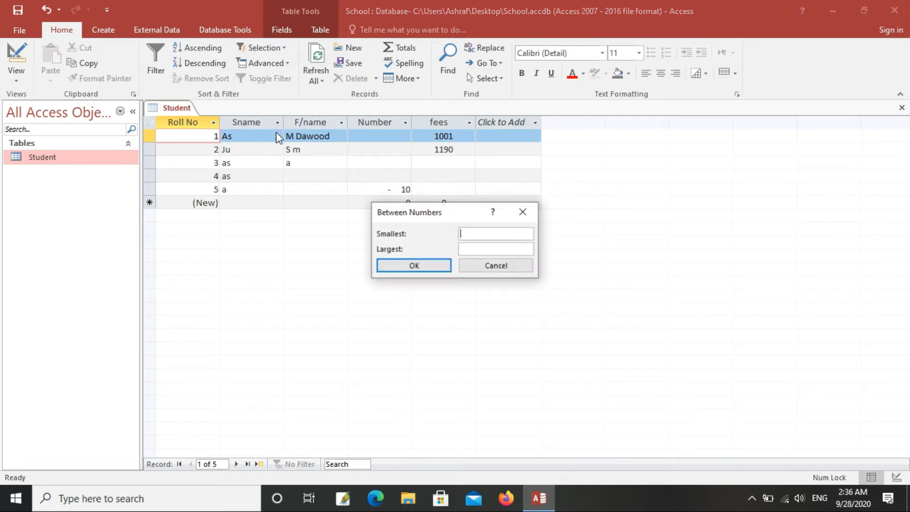
left_click_drag(422, 213, 392, 107)
type("3")
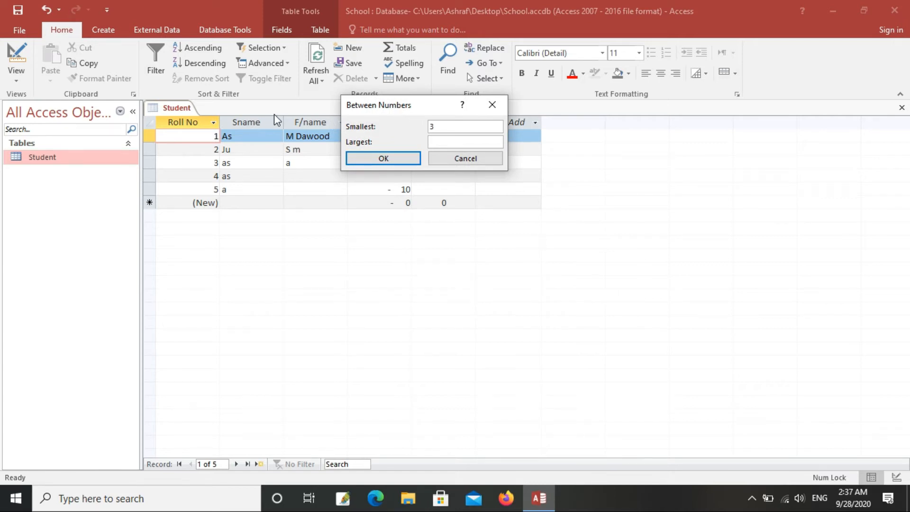
left_click_drag(436, 126, 412, 124)
type("5")
left_click(384, 159)
Review the filtered Roll No records and clear all filters to bring back the full Student table.
left_click(206, 135)
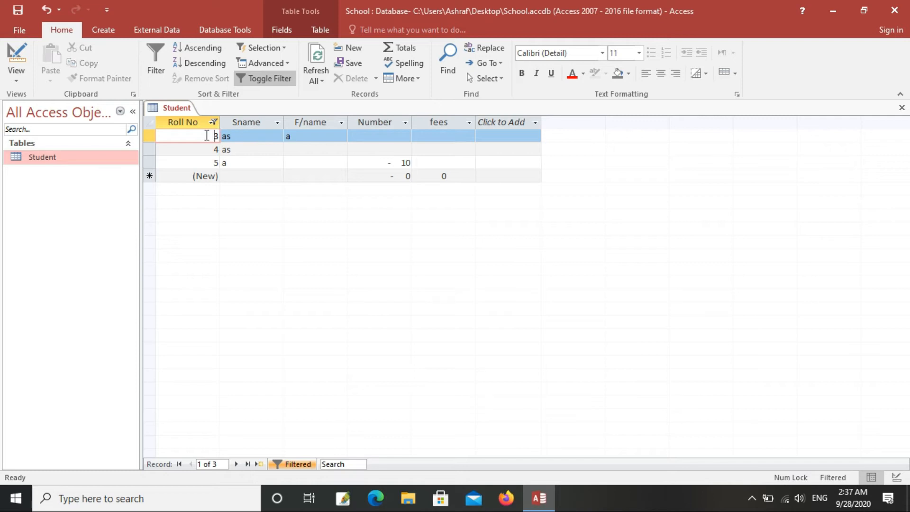
left_click(213, 163)
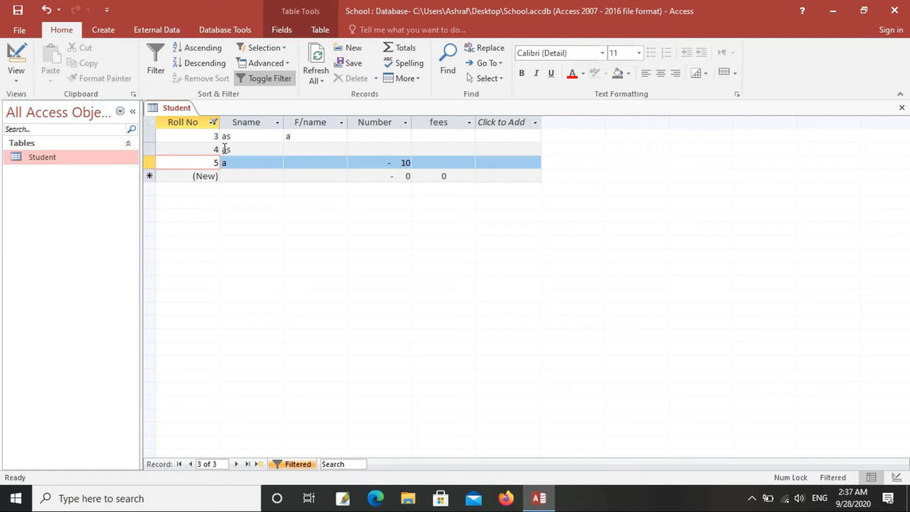
left_click(207, 138)
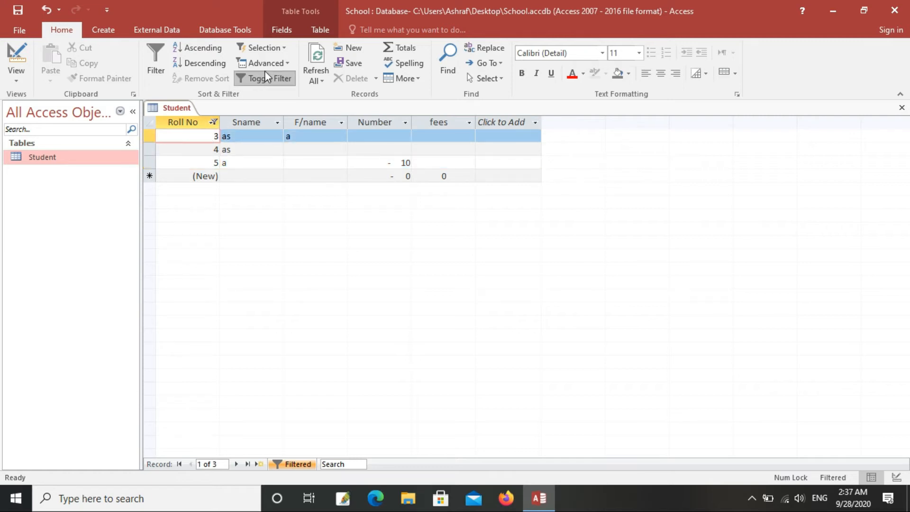
left_click(269, 59)
left_click(277, 77)
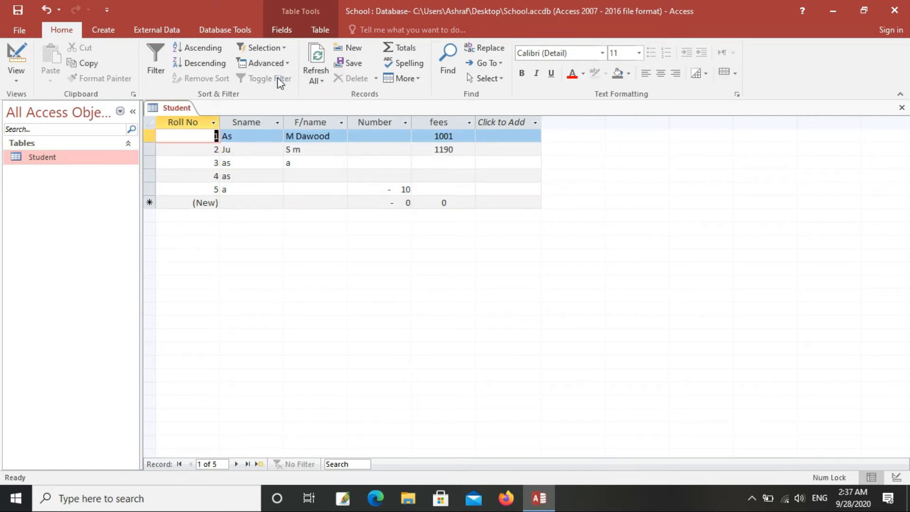
left_click(278, 49)
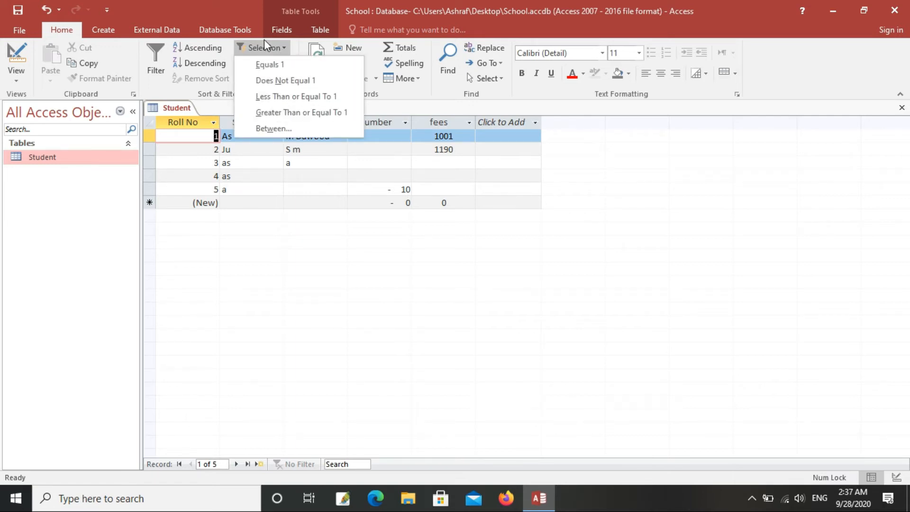
left_click(264, 45)
left_click(263, 63)
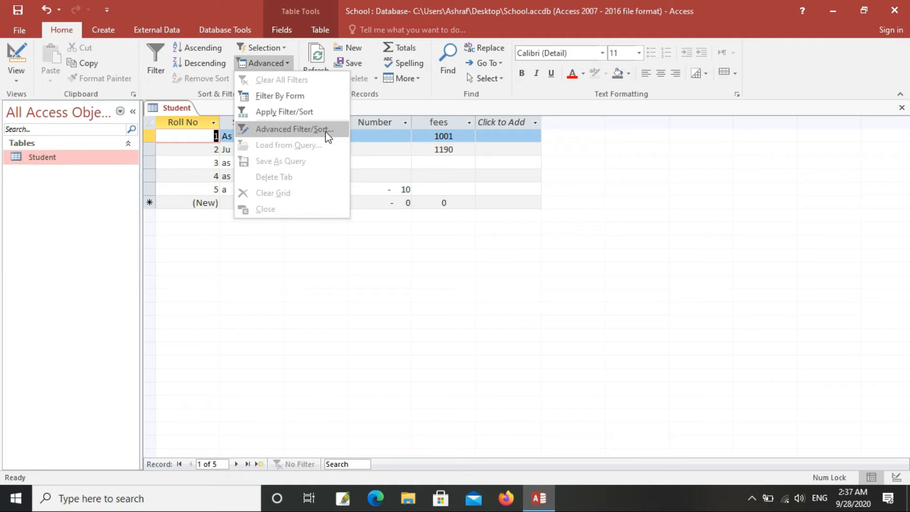
left_click(387, 281)
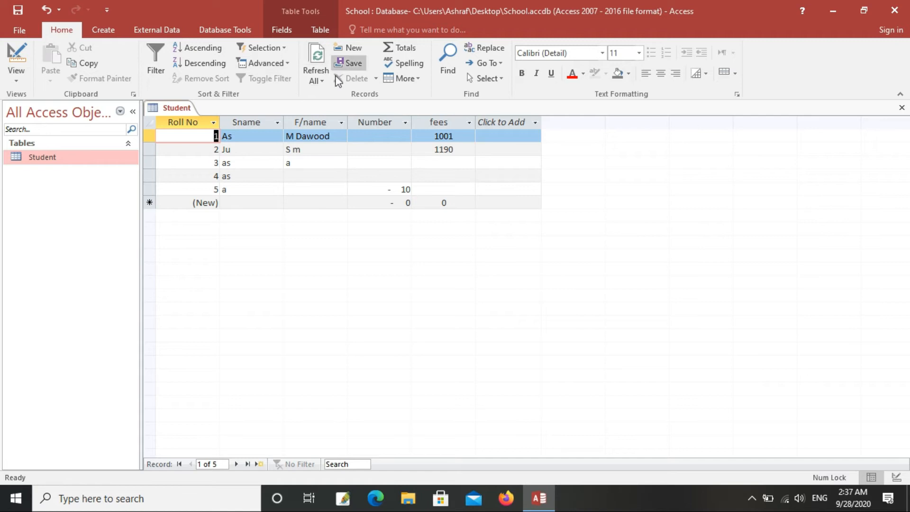
Refresh the Student table's records using both Refresh All and Refresh.
left_click(222, 138)
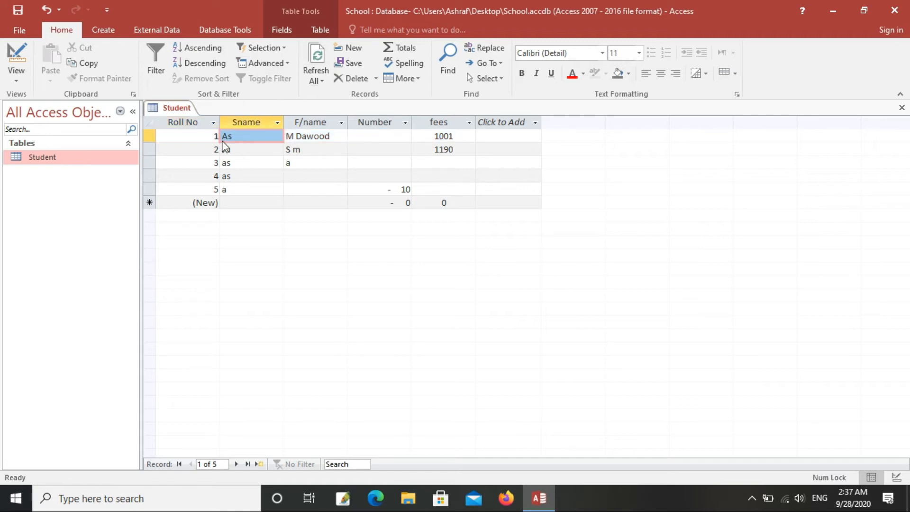
left_click(322, 82)
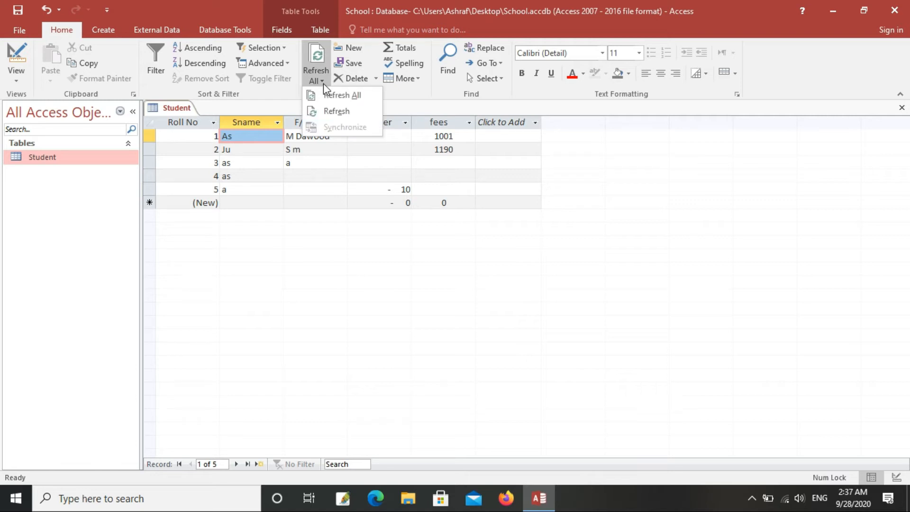
left_click(327, 94)
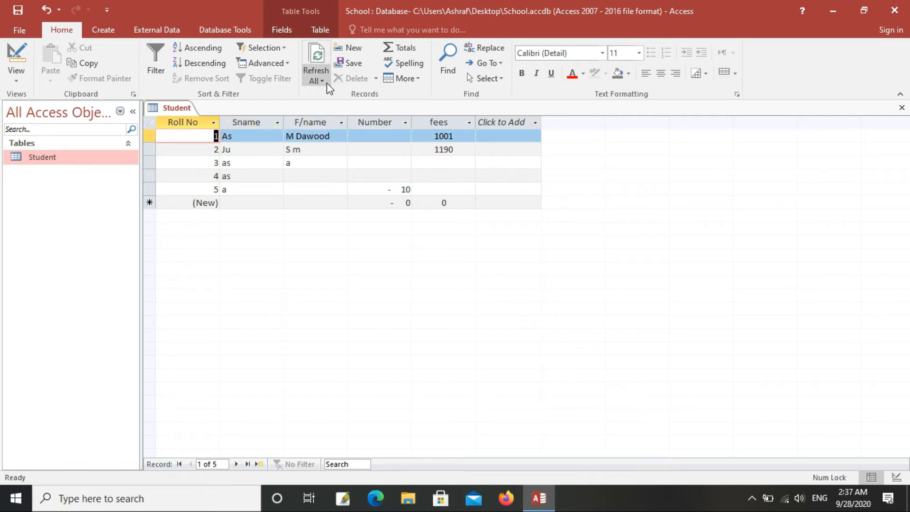
left_click(326, 83)
left_click(335, 112)
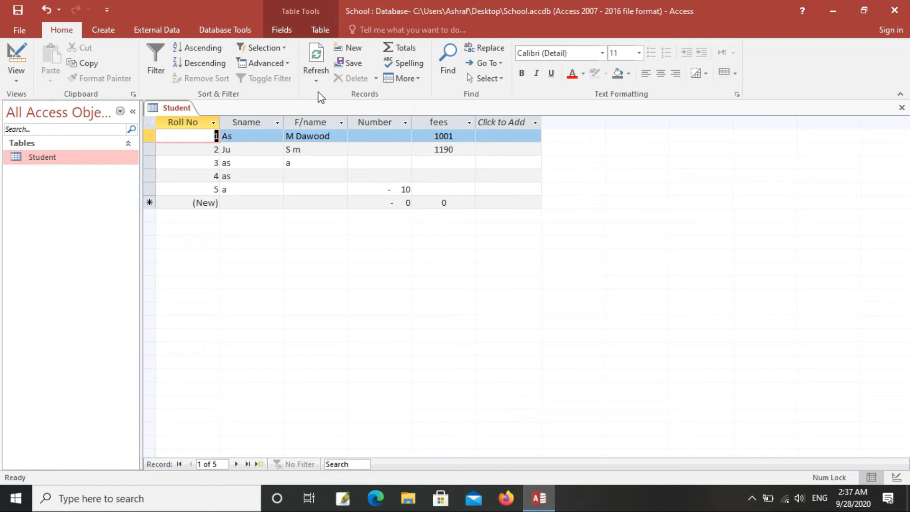
left_click(316, 80)
left_click(320, 99)
Add a Student record with Sname v, F/name a and fees 232323, save it, and go to a new blank record.
left_click(343, 49)
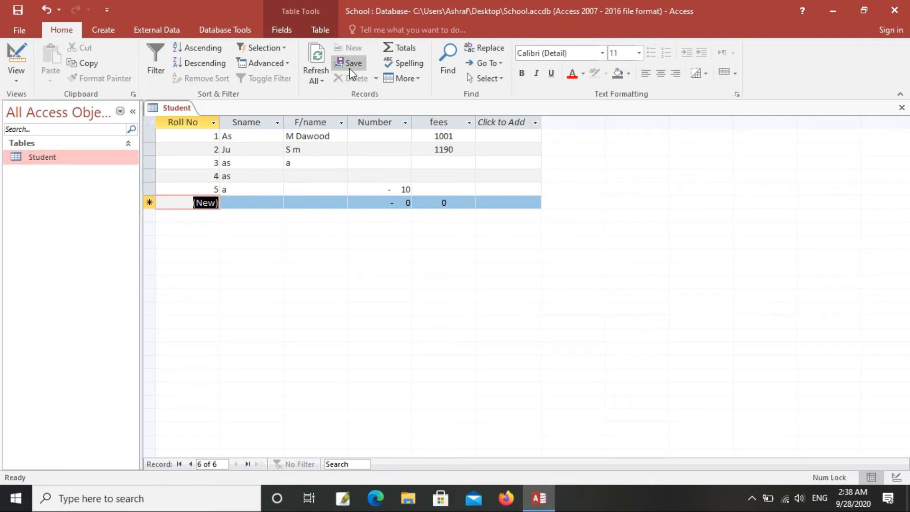
left_click(254, 201)
type("v")
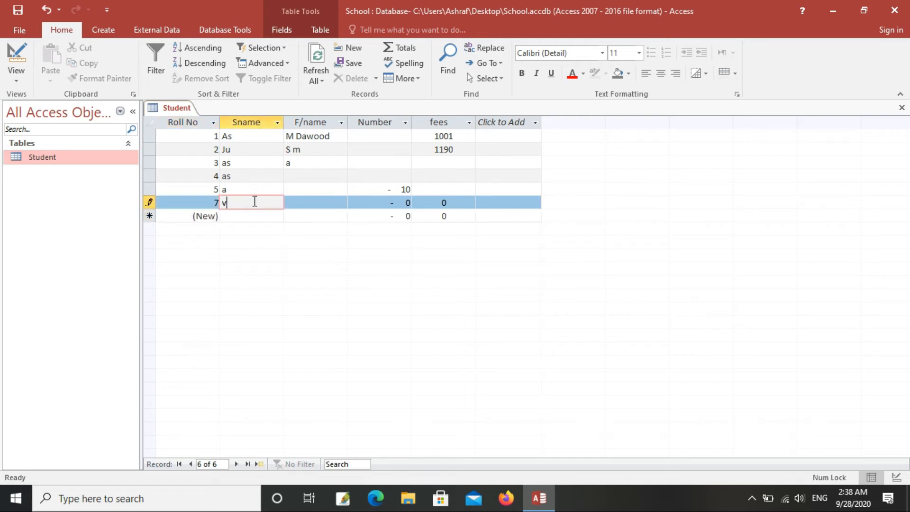
left_click(310, 203)
type("a")
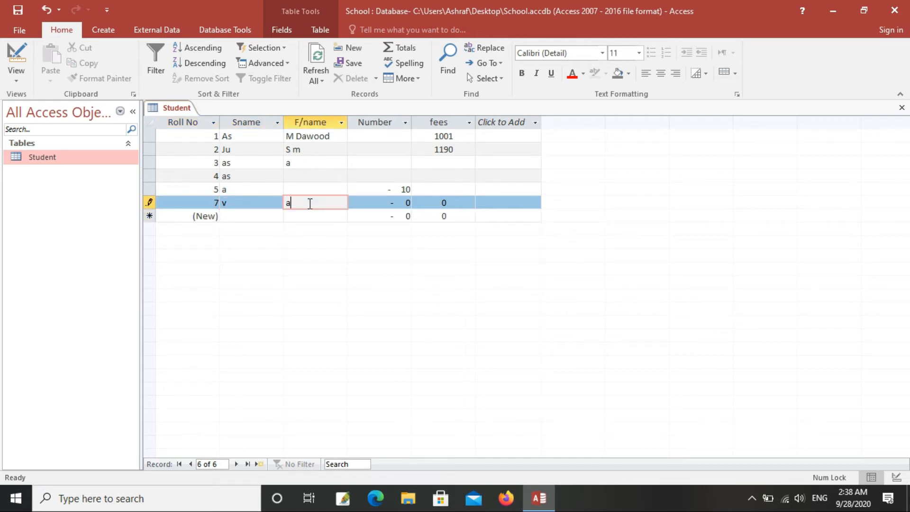
left_click(403, 203)
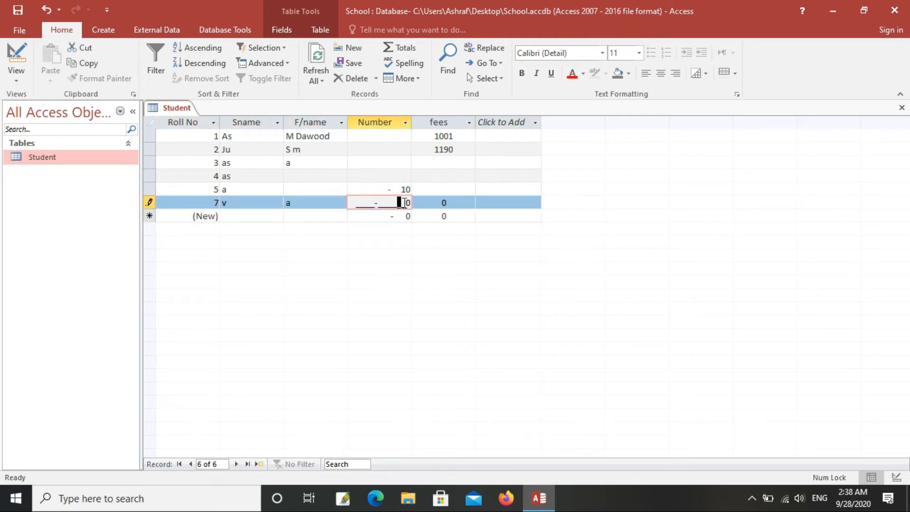
left_click(454, 205)
type("232323")
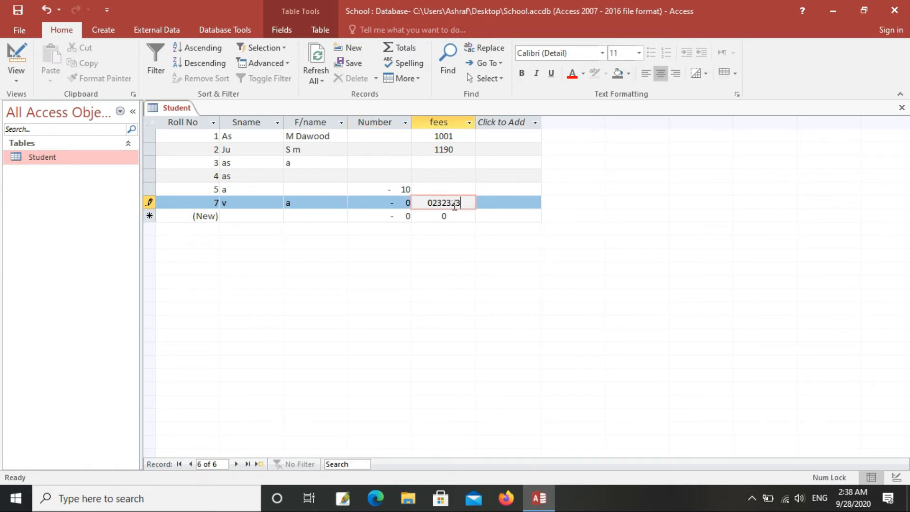
left_click(358, 65)
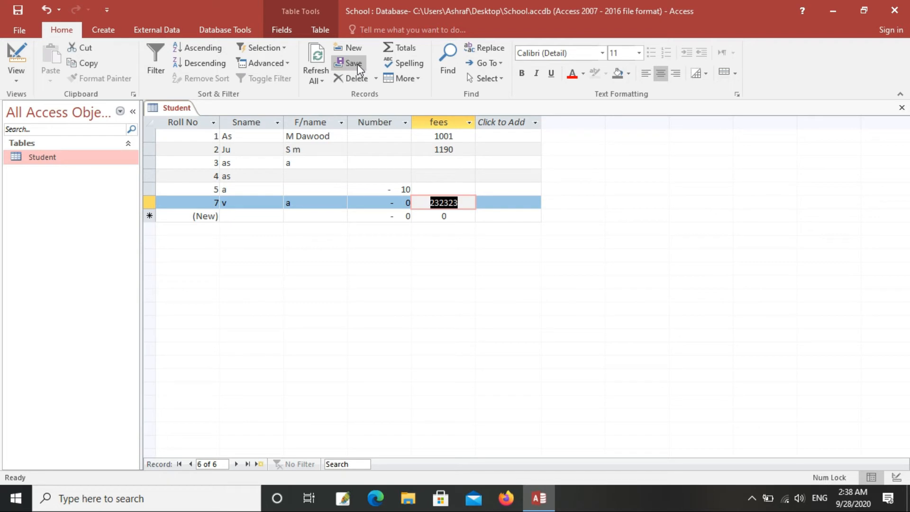
left_click(353, 48)
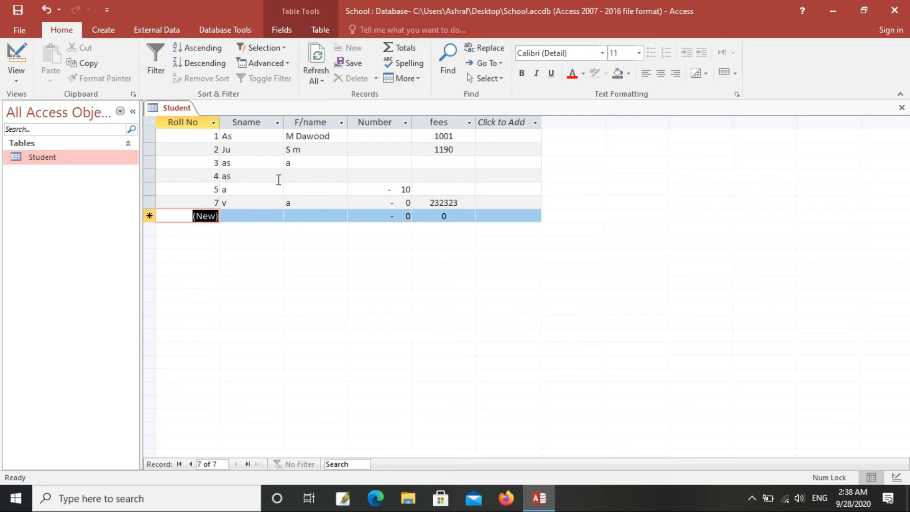
Add a totals row to the Student table and set the Sname column's total to Count.
left_click(207, 202)
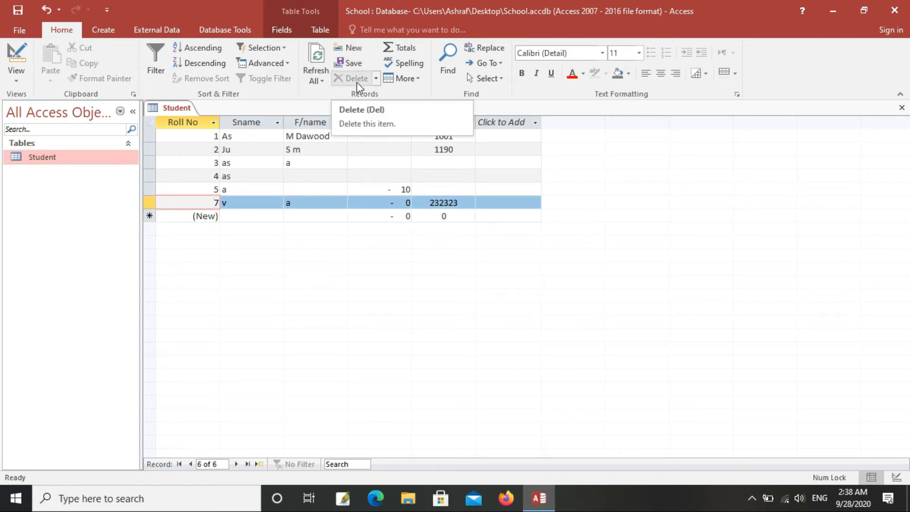
left_click(400, 47)
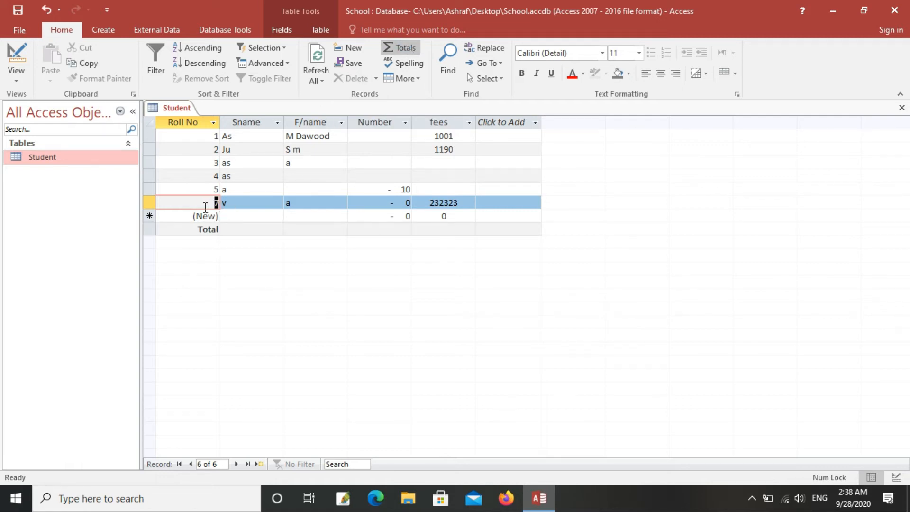
left_click(227, 230)
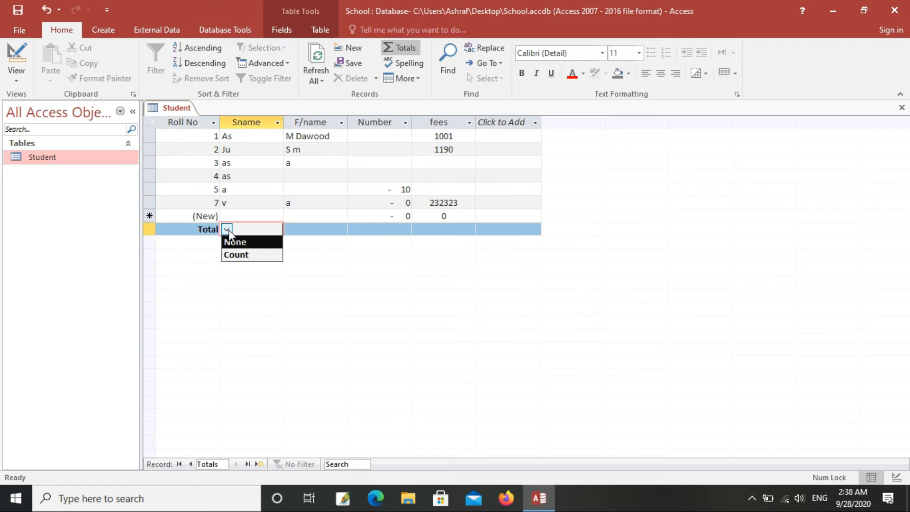
left_click(243, 257)
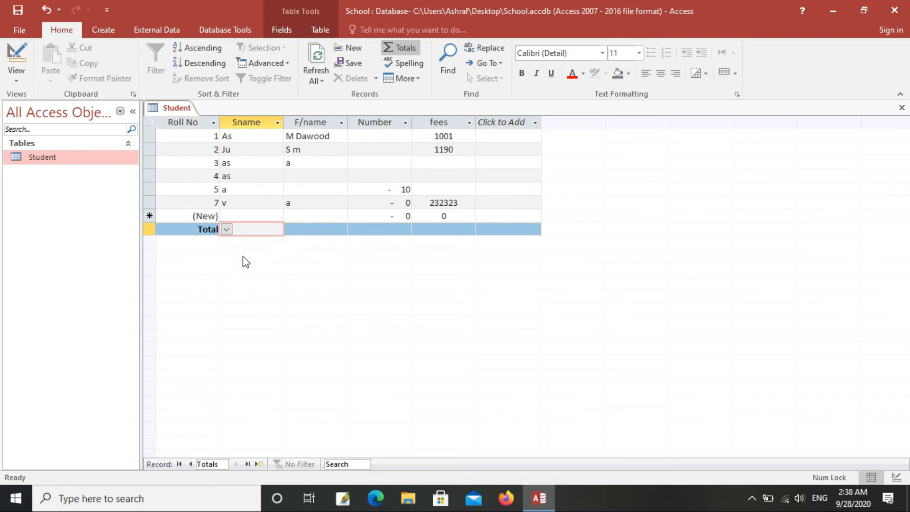
left_click(294, 230)
left_click(274, 233)
left_click(212, 205)
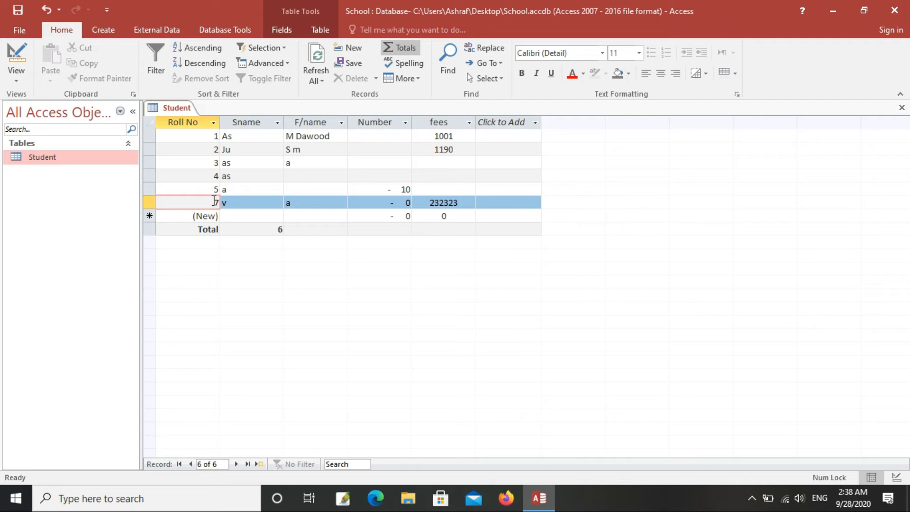
left_click_drag(217, 201, 231, 203)
left_click(236, 229)
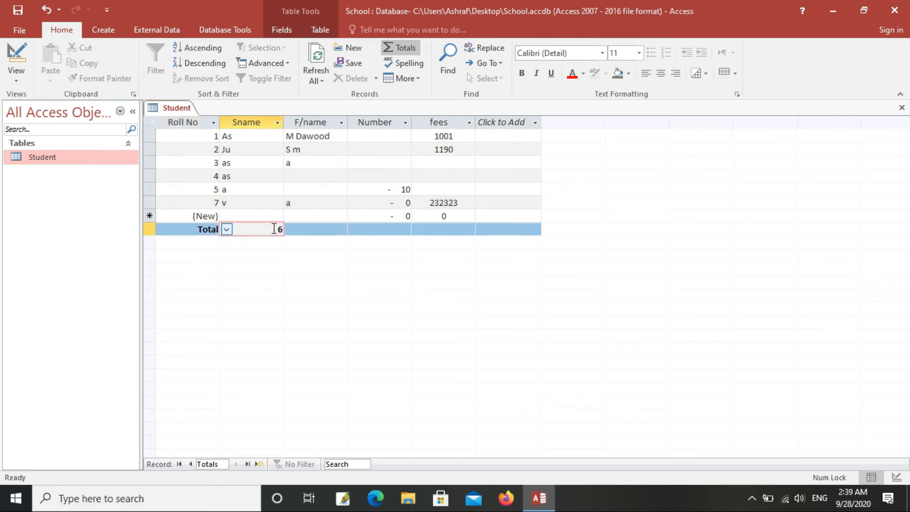
left_click_drag(274, 229, 285, 229)
Set the F/name column's total to Count in the totals row.
left_click(287, 230)
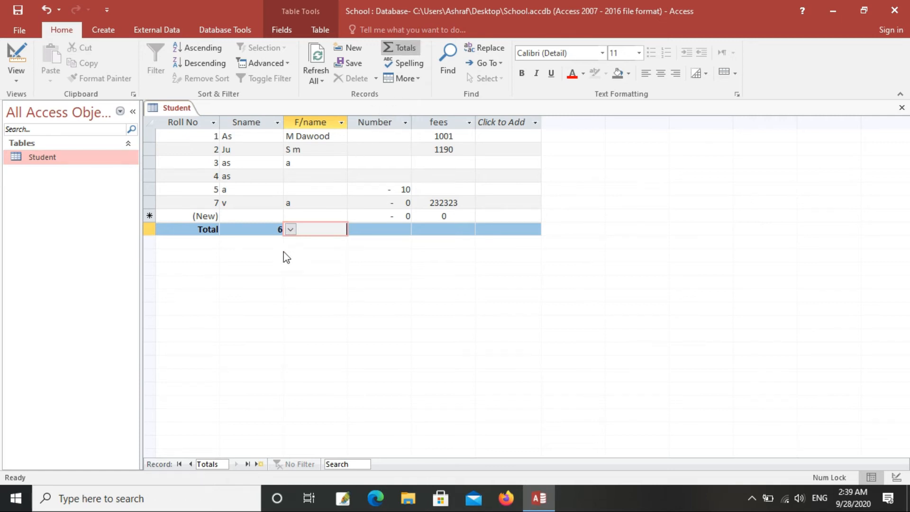
left_click(290, 230)
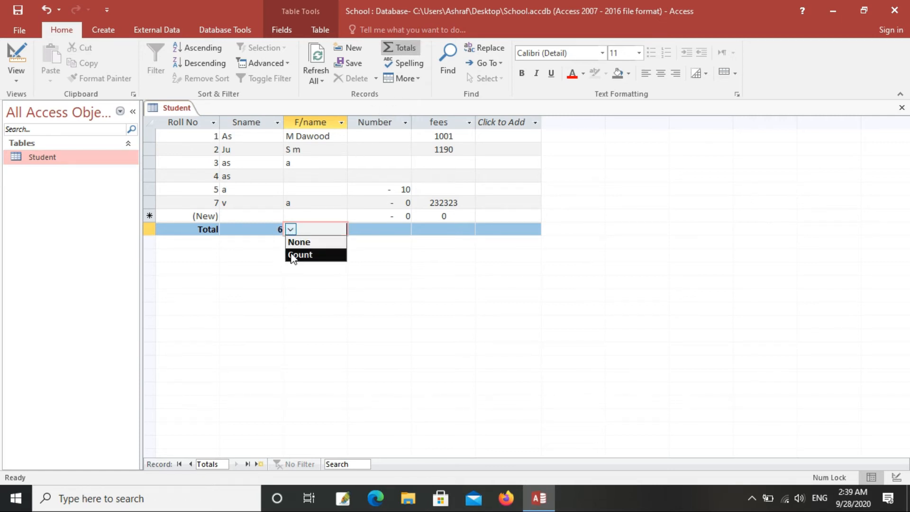
left_click(292, 255)
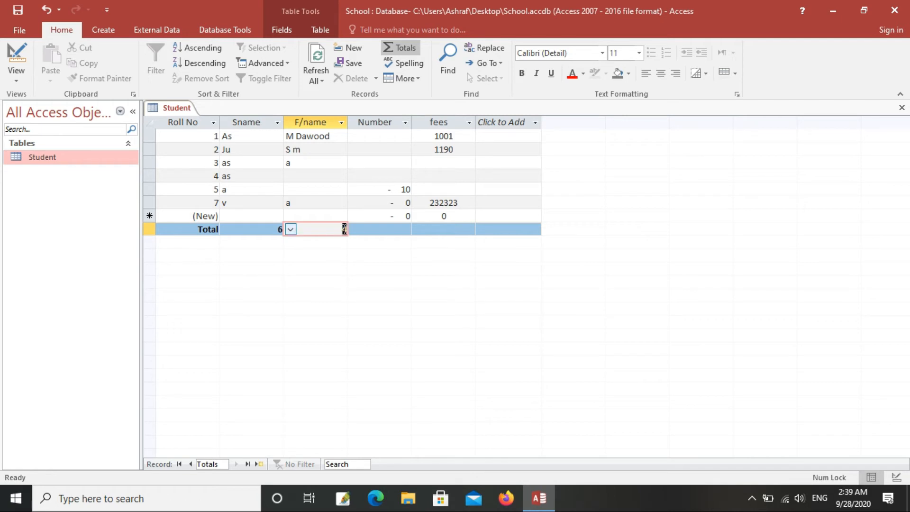
Show the available total functions for the Number column without choosing one.
left_click(376, 227)
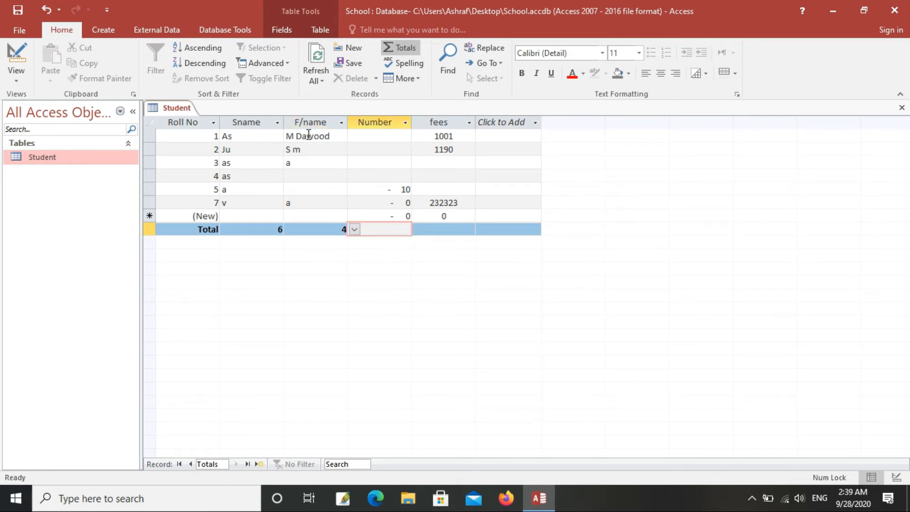
left_click(290, 205)
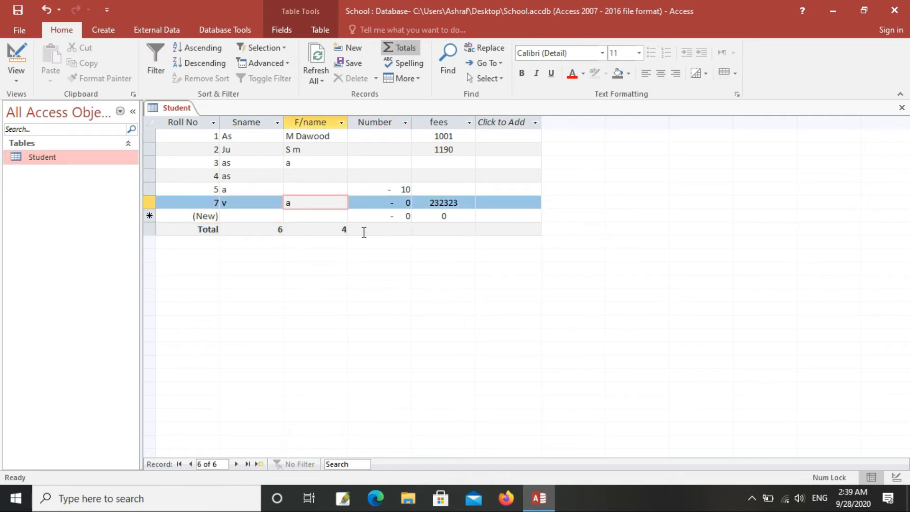
left_click(386, 226)
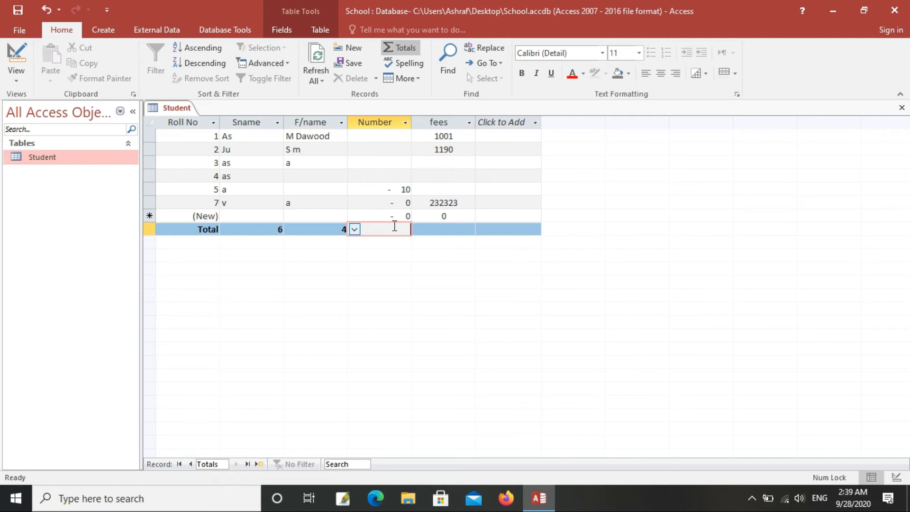
left_click(355, 230)
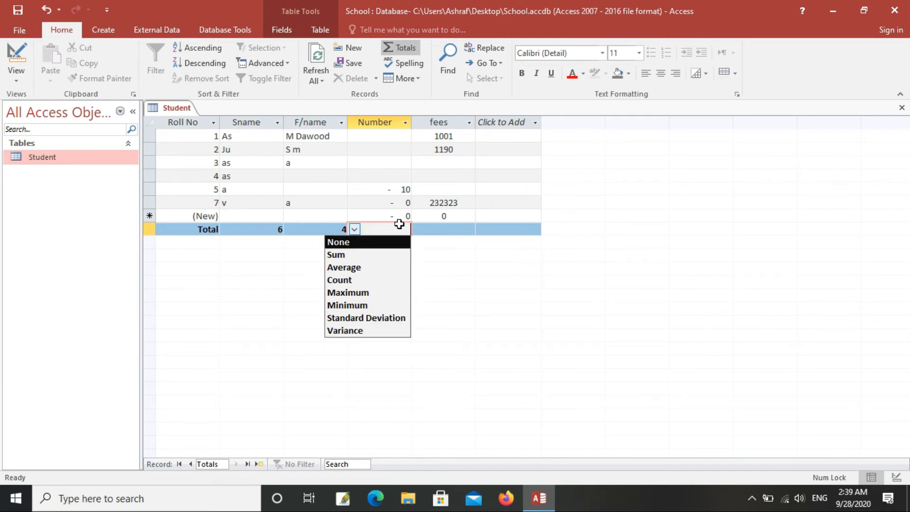
Set the fees column's total to Sum in the totals row.
left_click(450, 229)
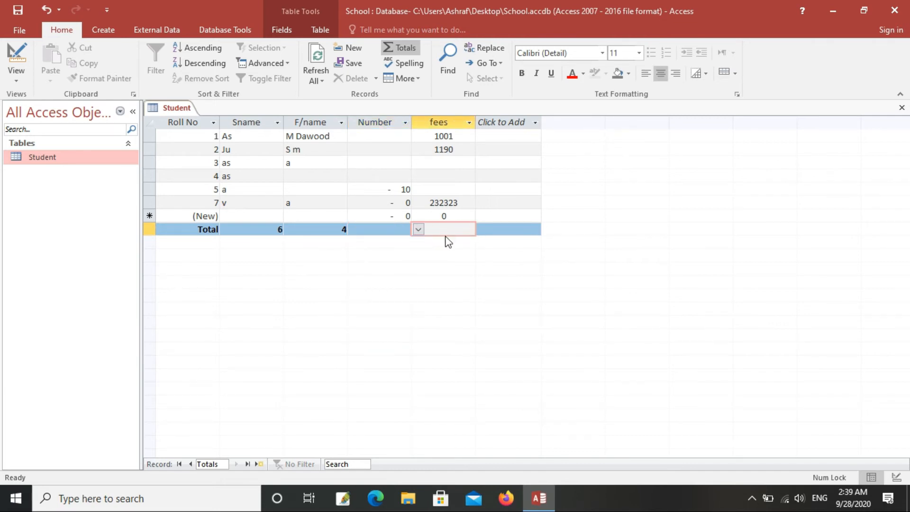
left_click(418, 230)
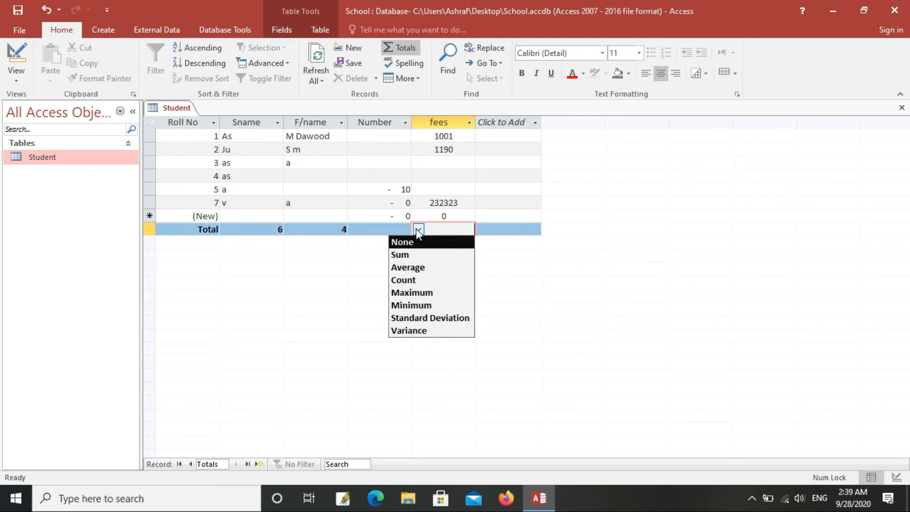
left_click(411, 255)
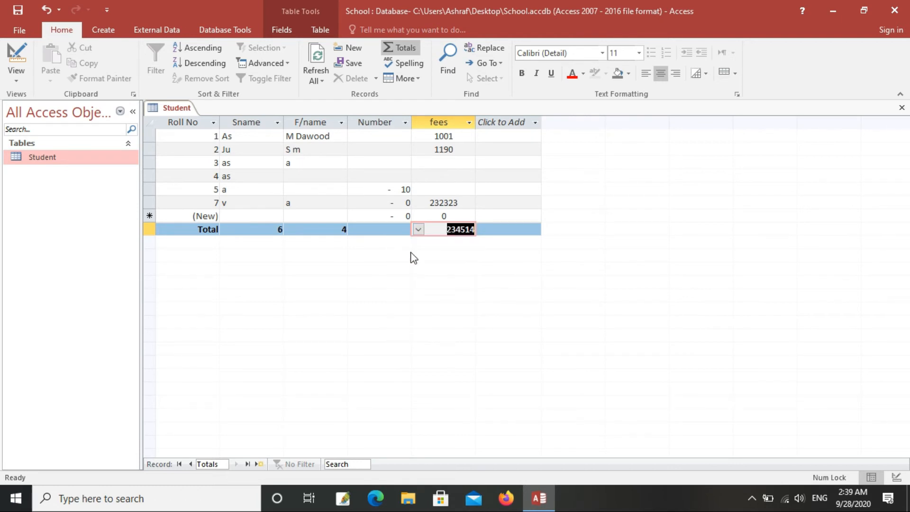
left_click(456, 137)
left_click(463, 231)
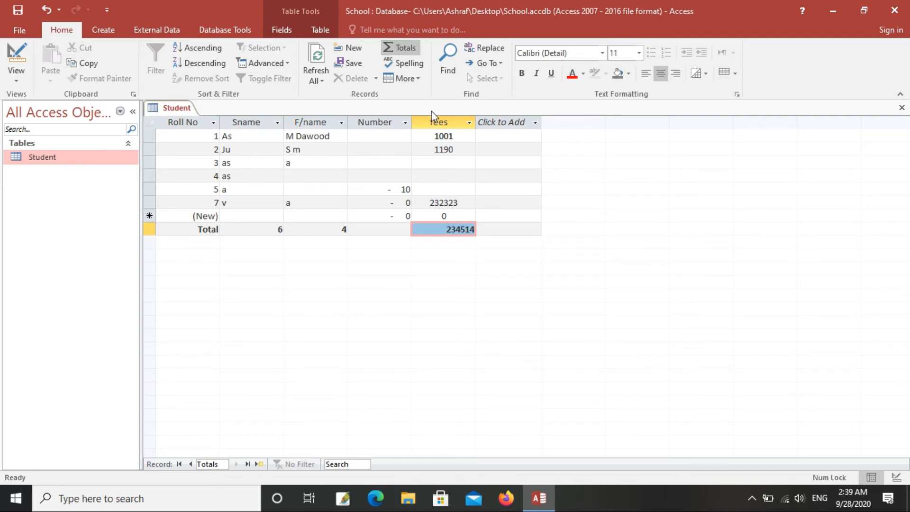
left_click(453, 216)
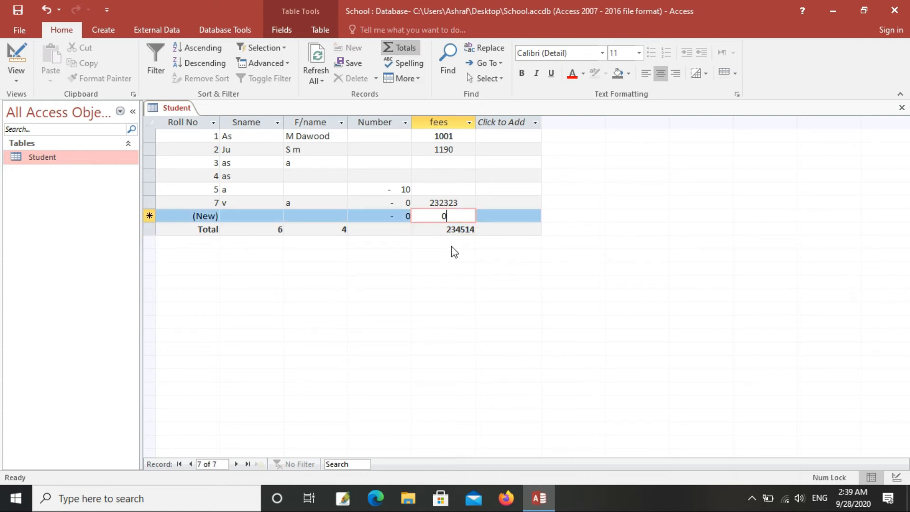
Change the fees column's total to Maximum and compare it with the fees of roll number 7.
left_click(426, 232)
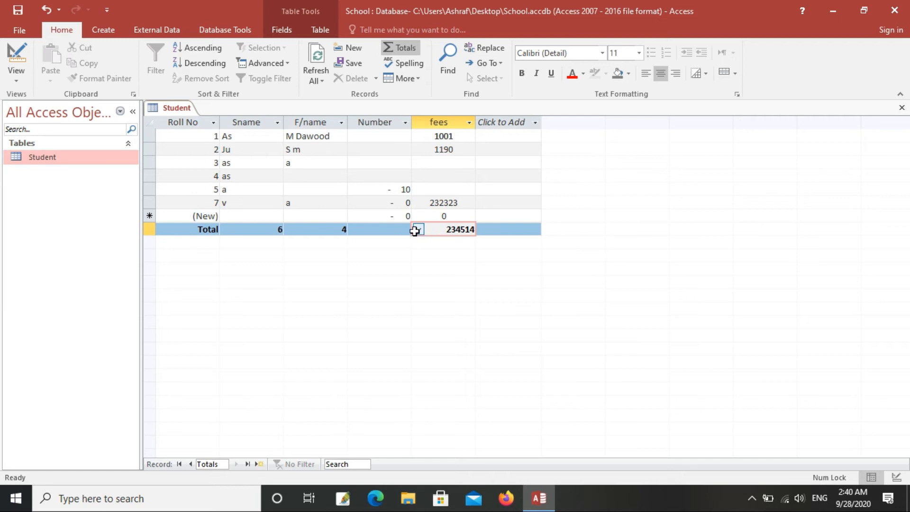
left_click(418, 231)
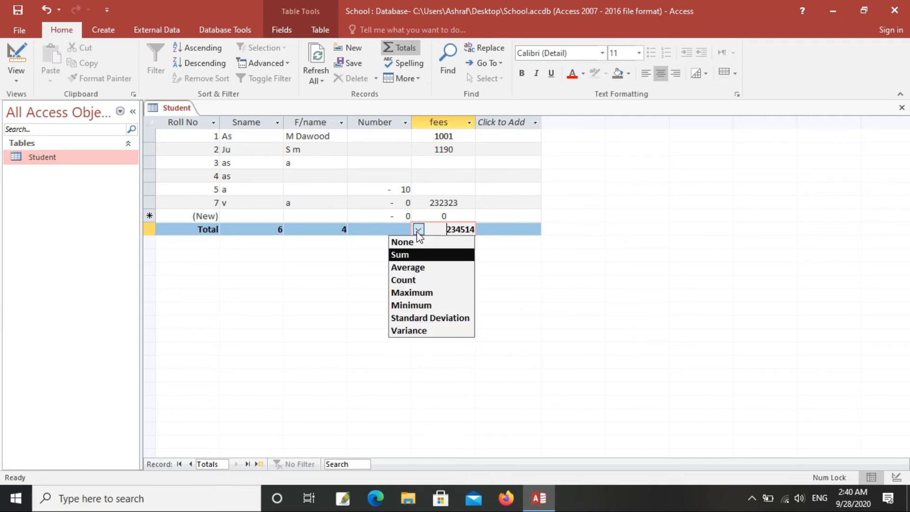
left_click(414, 295)
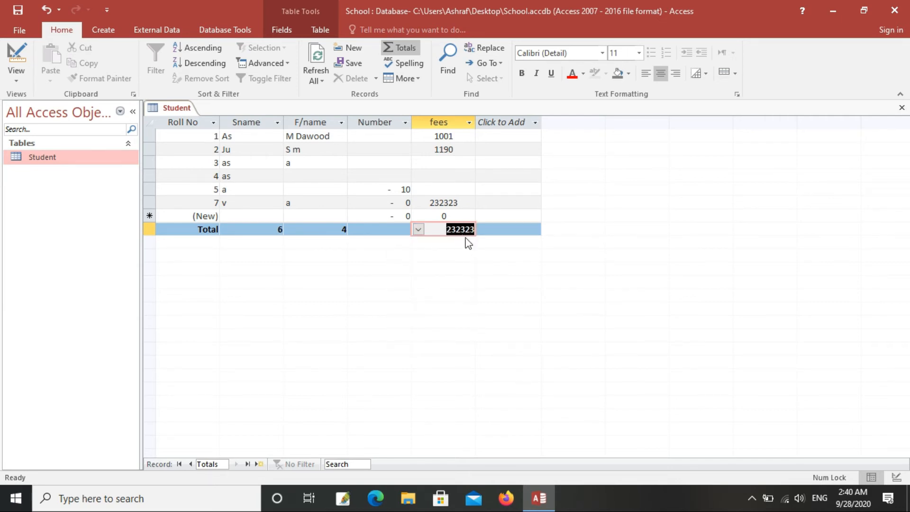
left_click(459, 202)
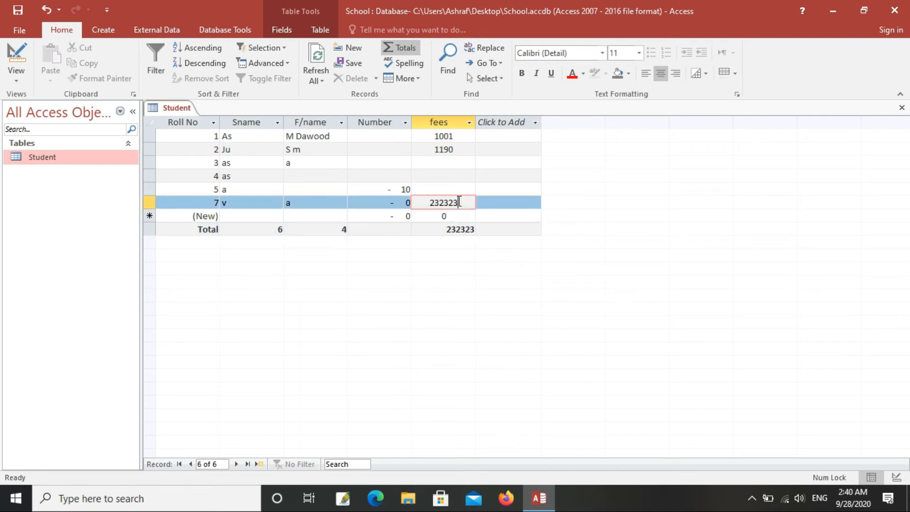
Change the fees column's total to Minimum and compare it with the fees listed above.
left_click(448, 229)
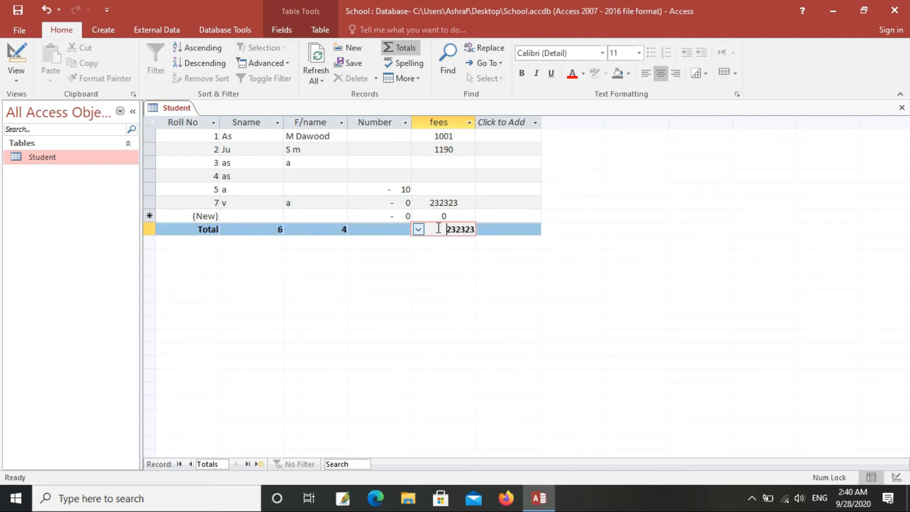
left_click(418, 234)
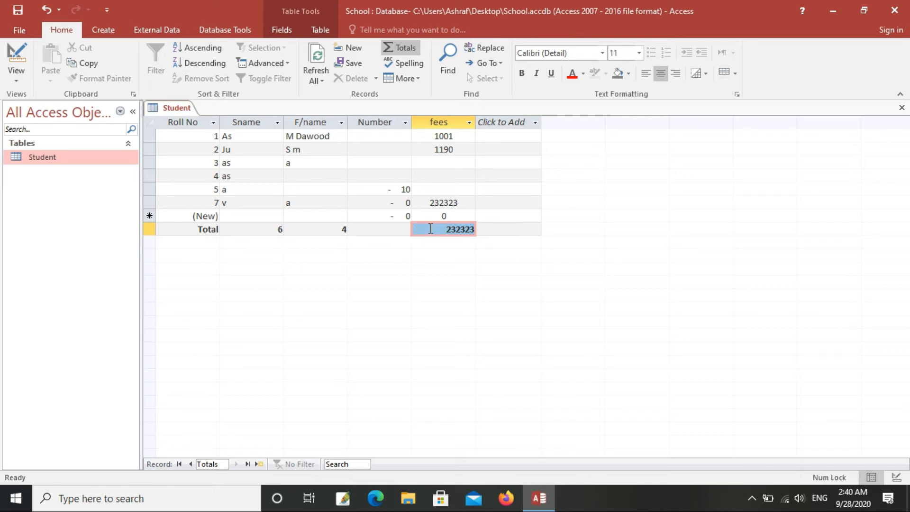
left_click(430, 229)
left_click(417, 229)
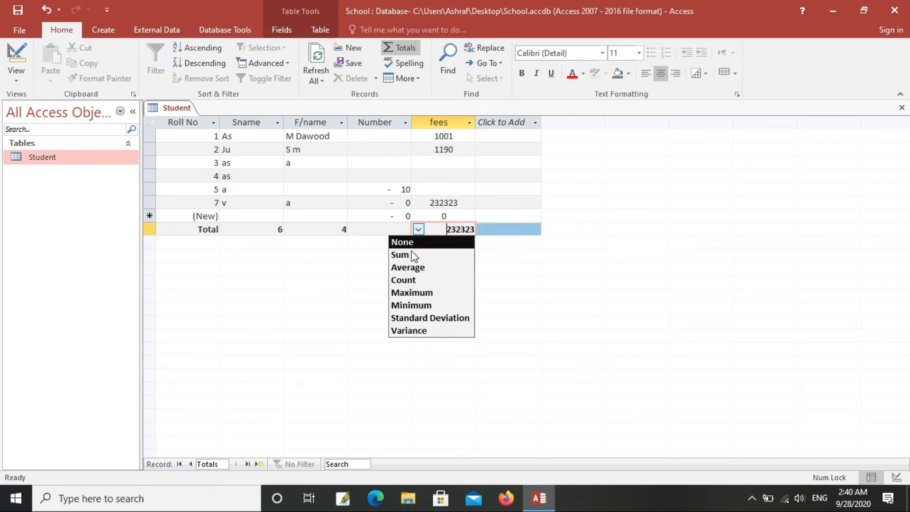
left_click(411, 305)
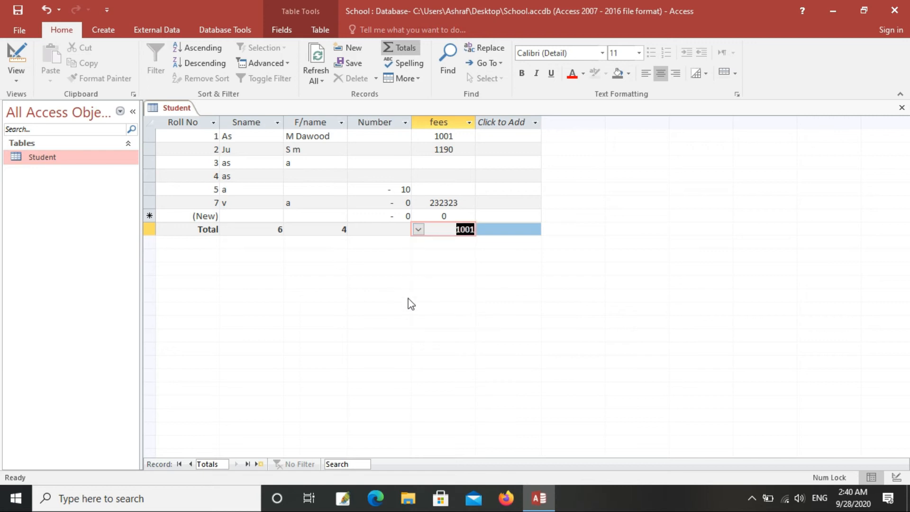
left_click(458, 149)
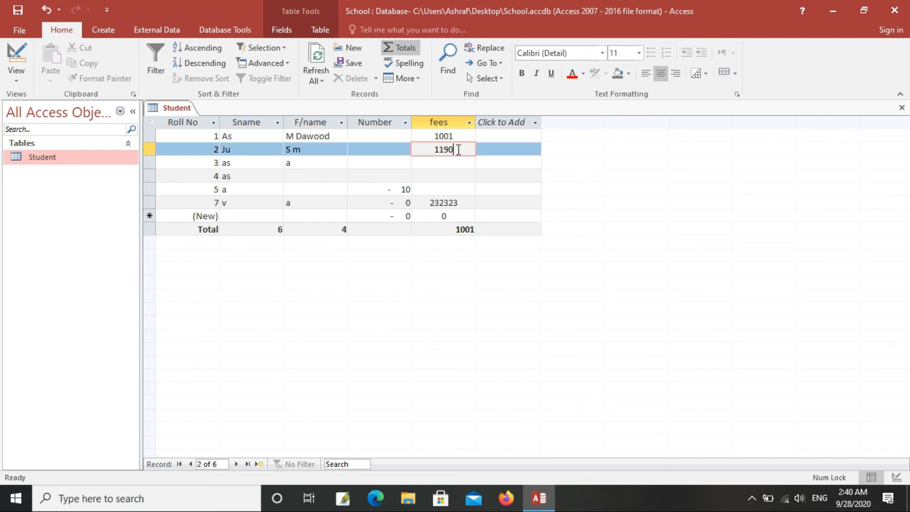
Set the fees column's total to Average in the totals row.
left_click(417, 229)
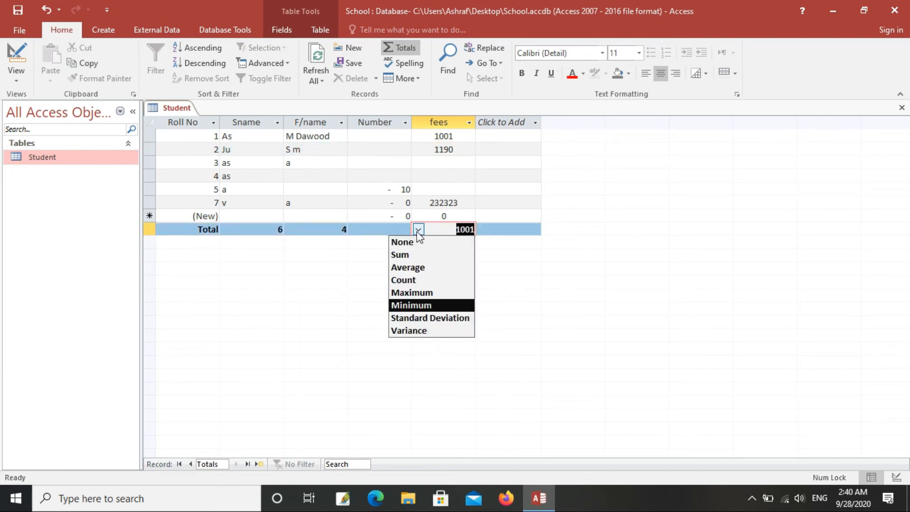
left_click(403, 268)
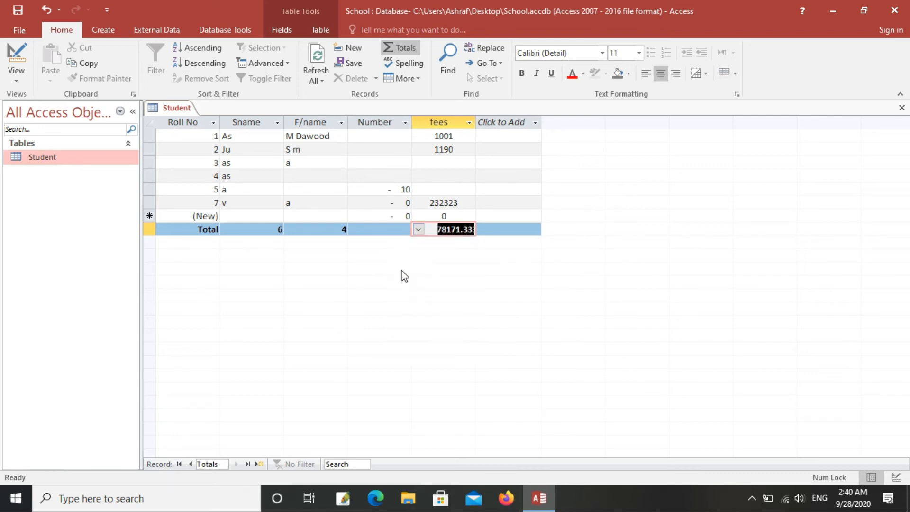
left_click(459, 230)
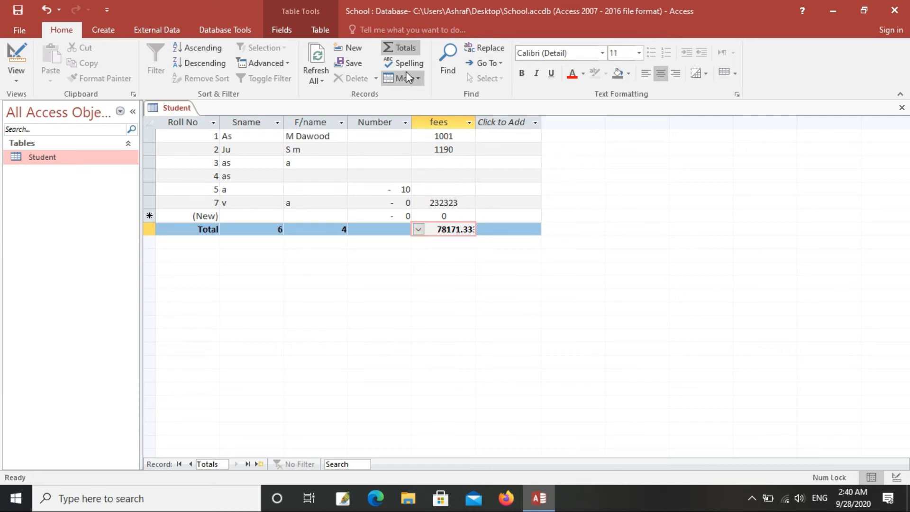
Run a spelling check on the Student table and try to change the flagged Sname of roll number 2 to Jud.
left_click(391, 67)
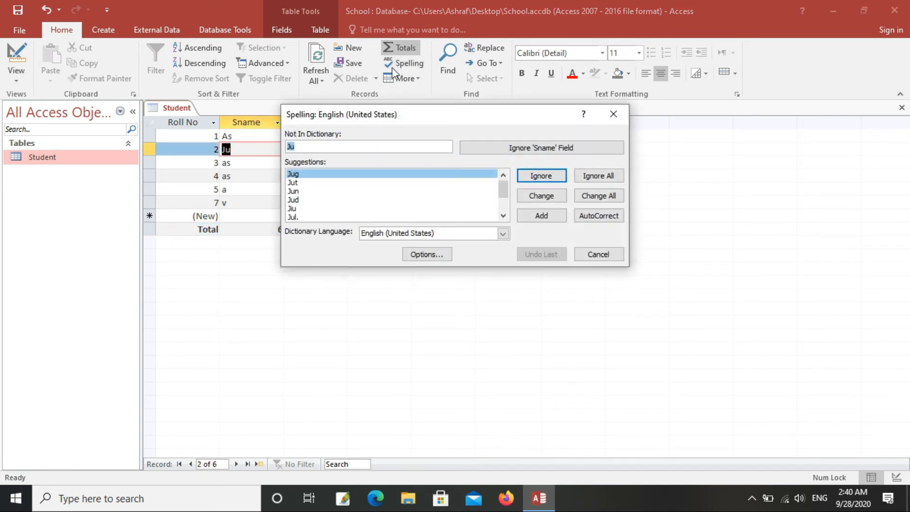
left_click_drag(422, 122, 493, 119)
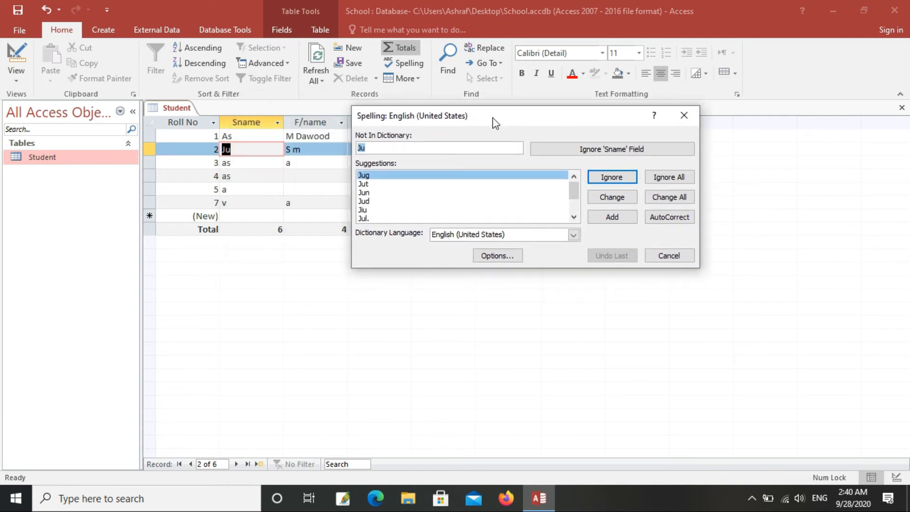
left_click(368, 184)
left_click(366, 193)
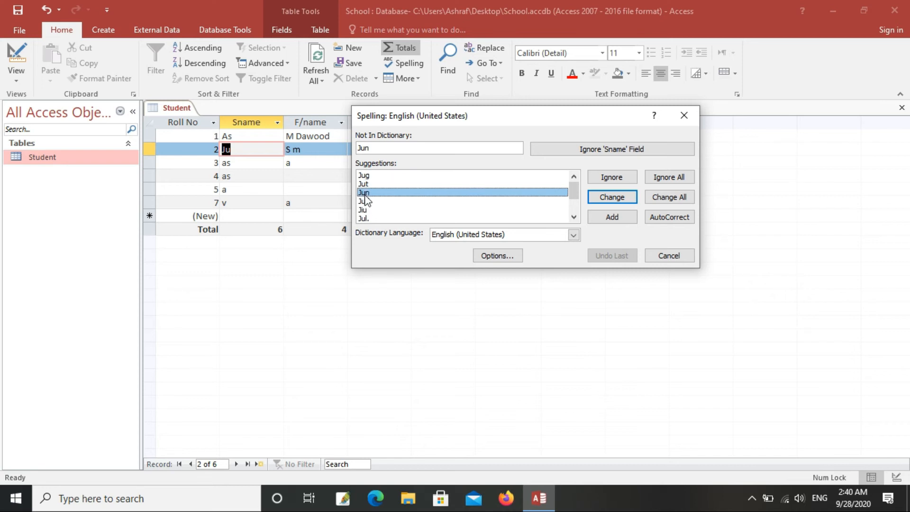
left_click(364, 201)
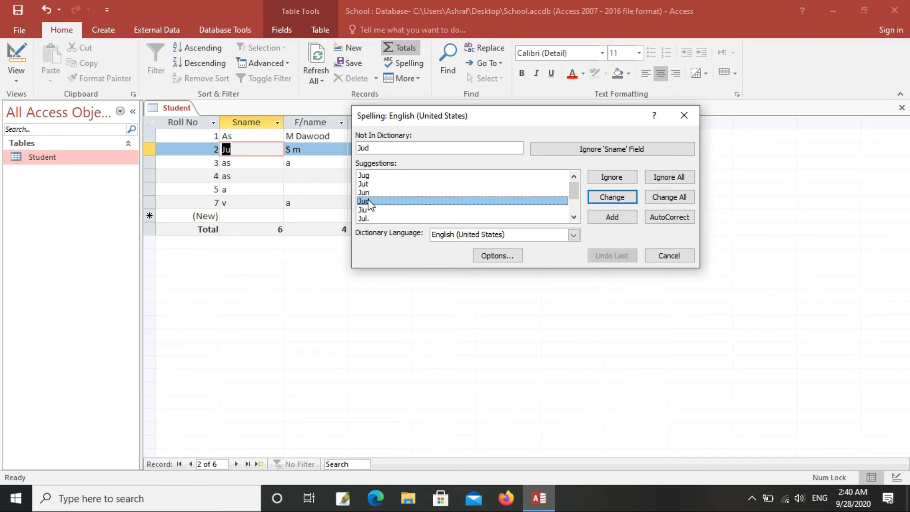
left_click_drag(458, 120, 386, 91)
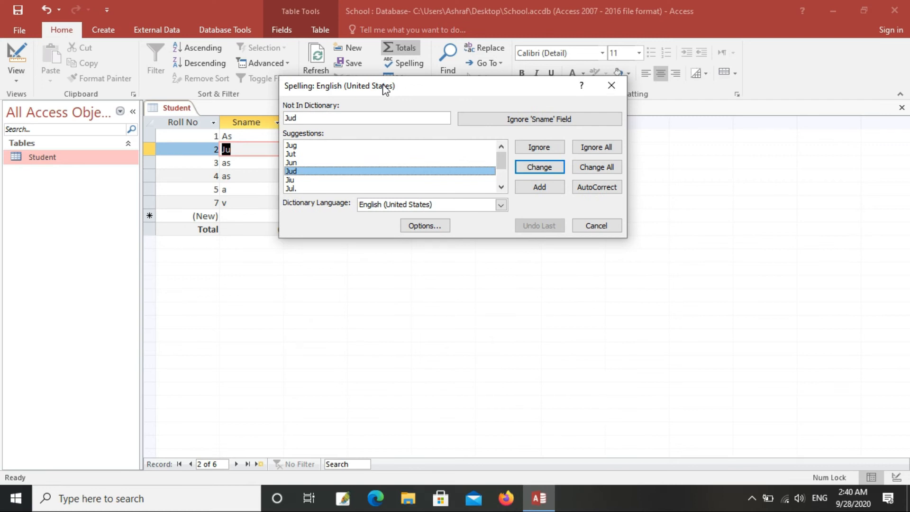
left_click(539, 171)
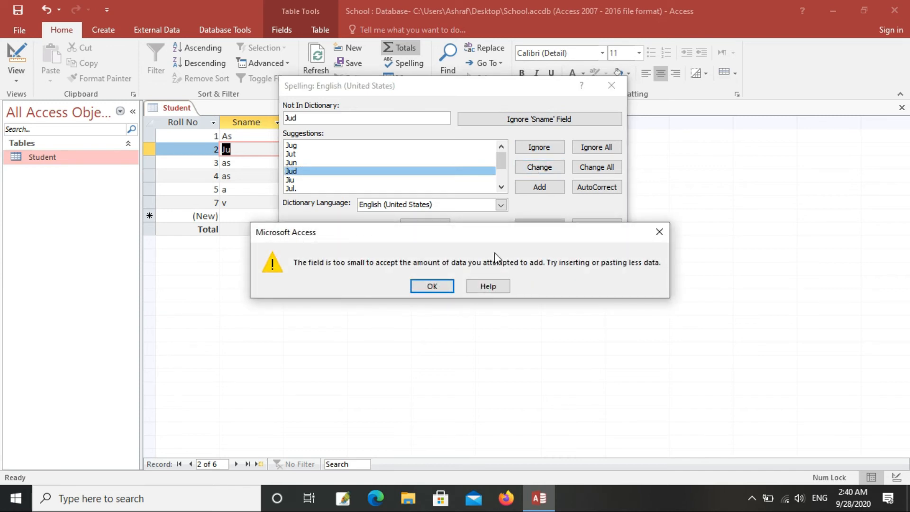
left_click(448, 294)
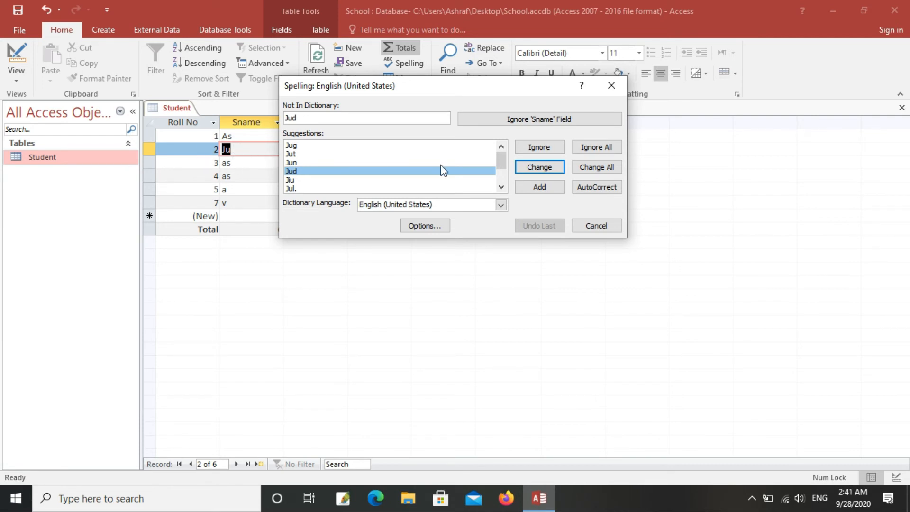
Ignore all occurrences of the flagged Sname, change all of the flagged F/name word to its first suggestion, and finish the spelling check.
left_click(599, 148)
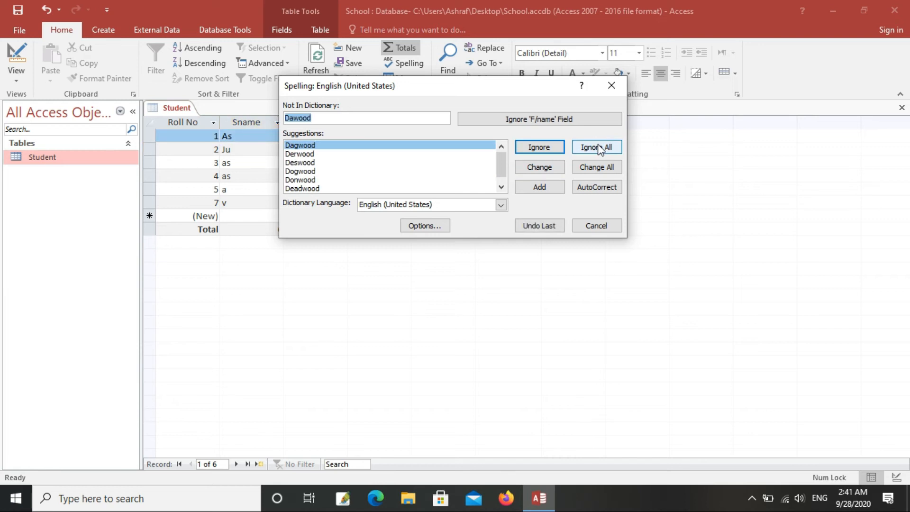
left_click(595, 171)
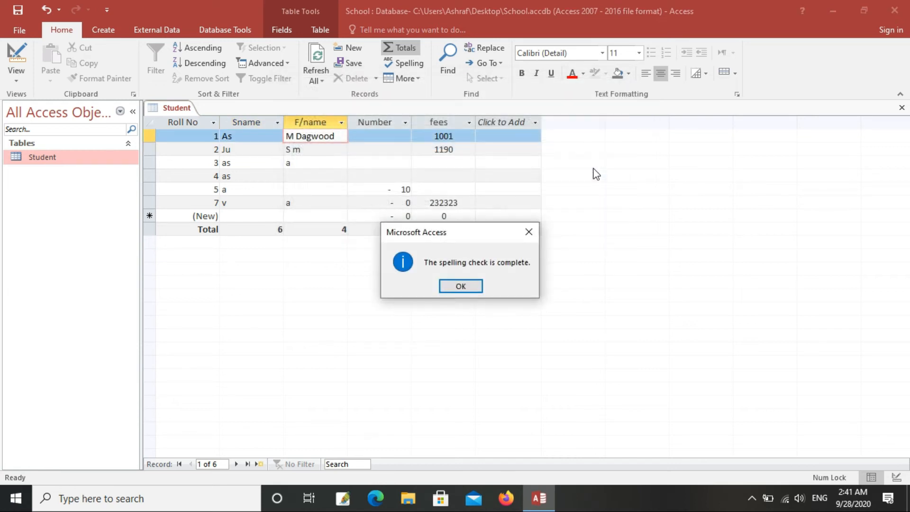
left_click(529, 232)
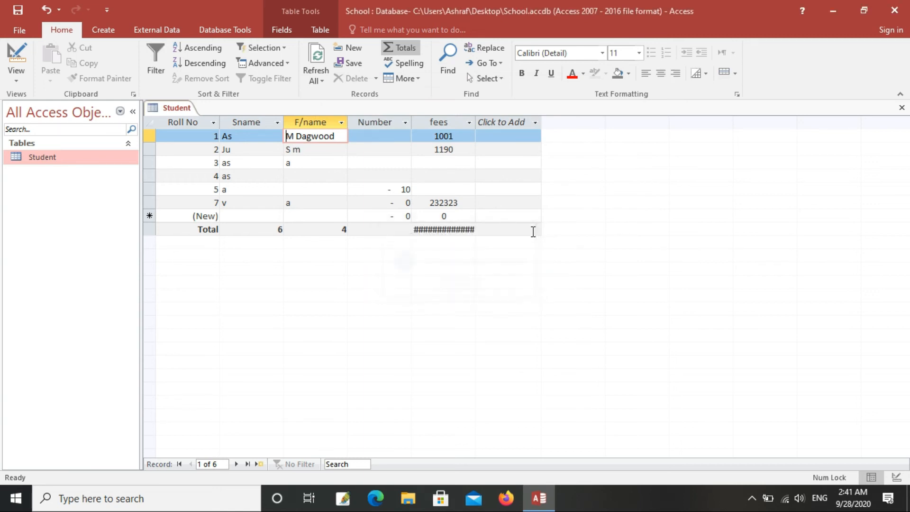
Widen the fees column enough to show its whole total.
left_click(329, 154)
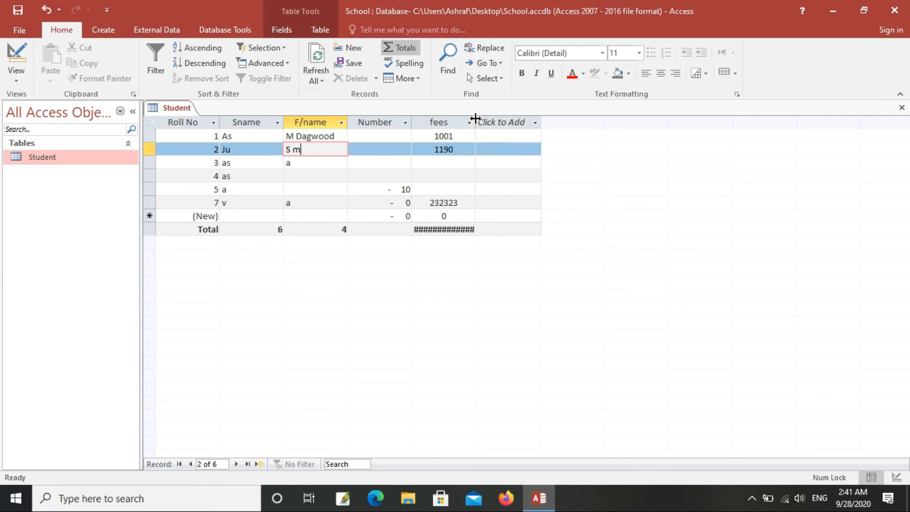
left_click_drag(475, 119, 514, 121)
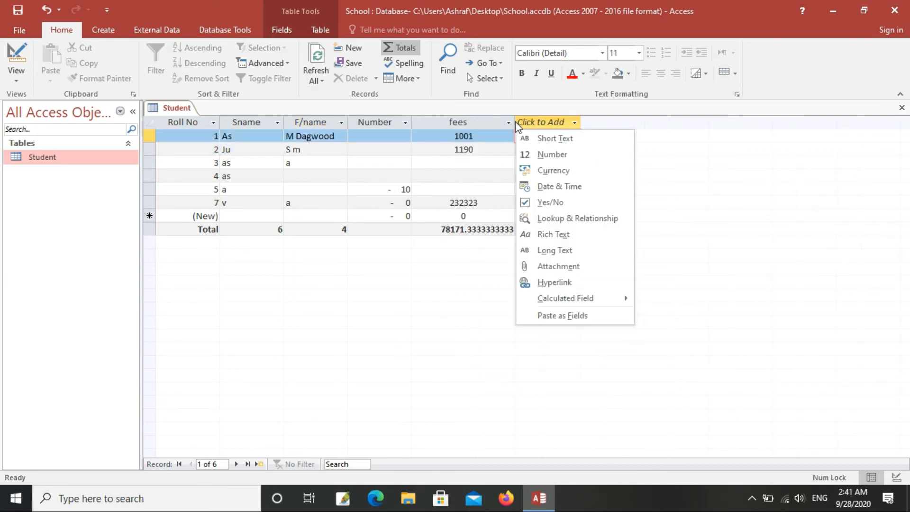
left_click(440, 226)
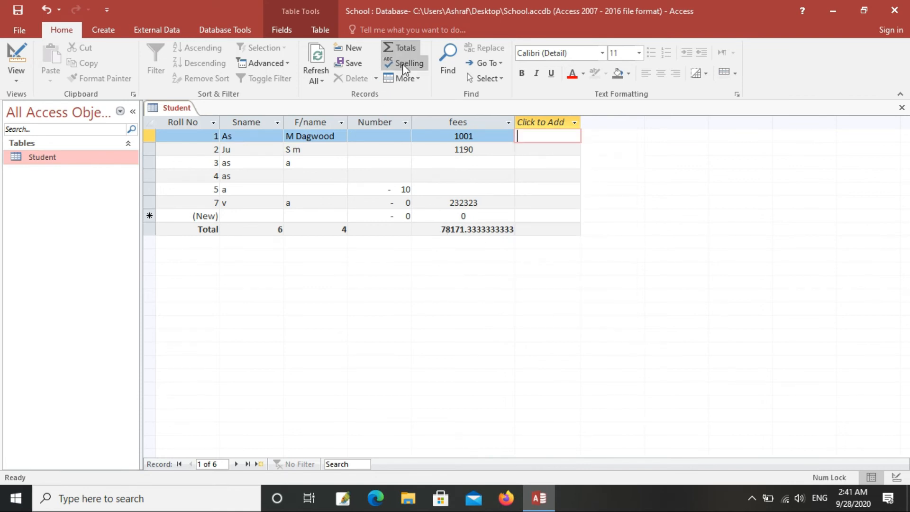
Hide the Roll No field of the Student table.
left_click(410, 79)
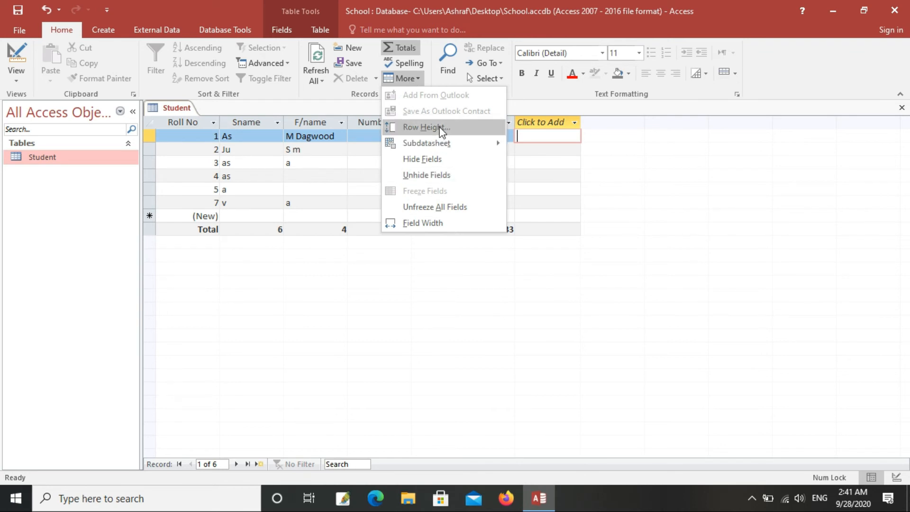
mouse_move(443, 147)
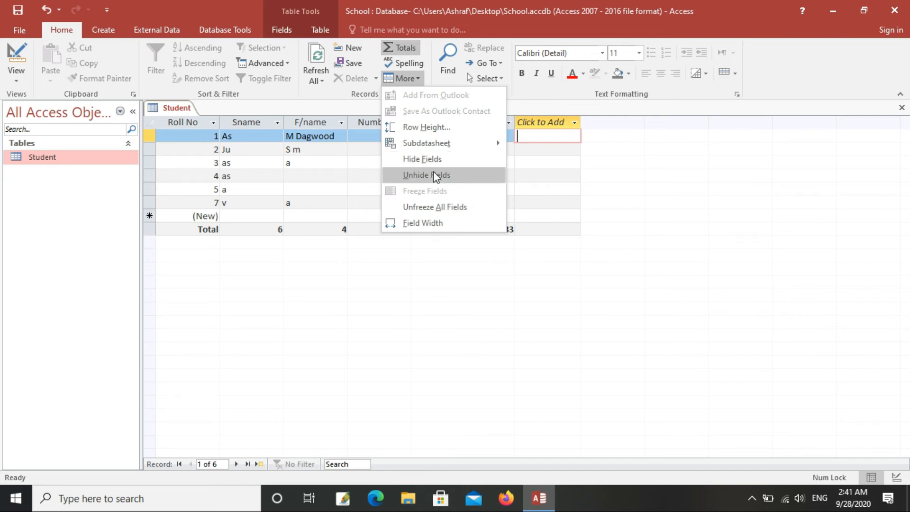
left_click(209, 153)
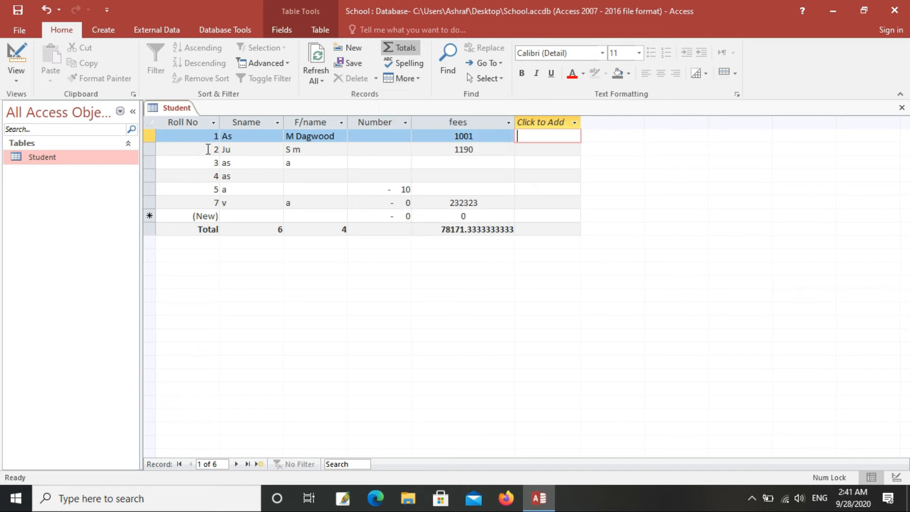
left_click(213, 149)
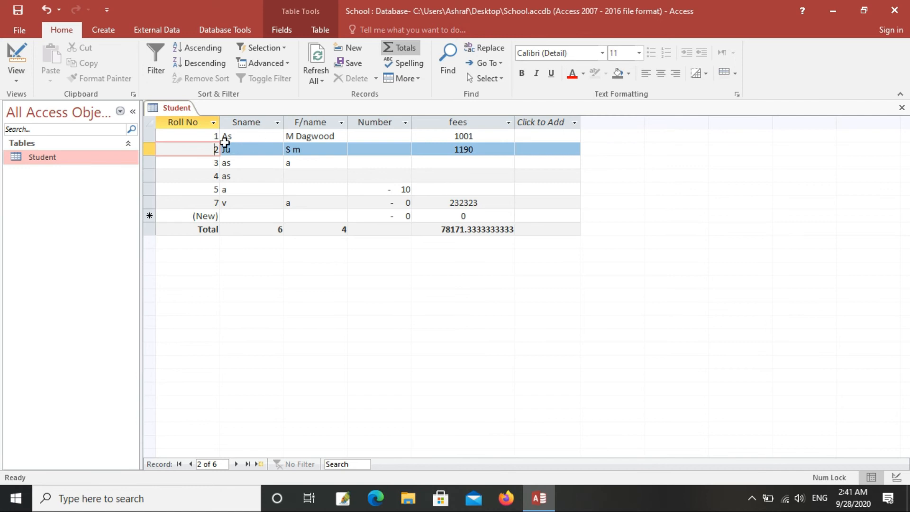
left_click(195, 136)
left_click(410, 80)
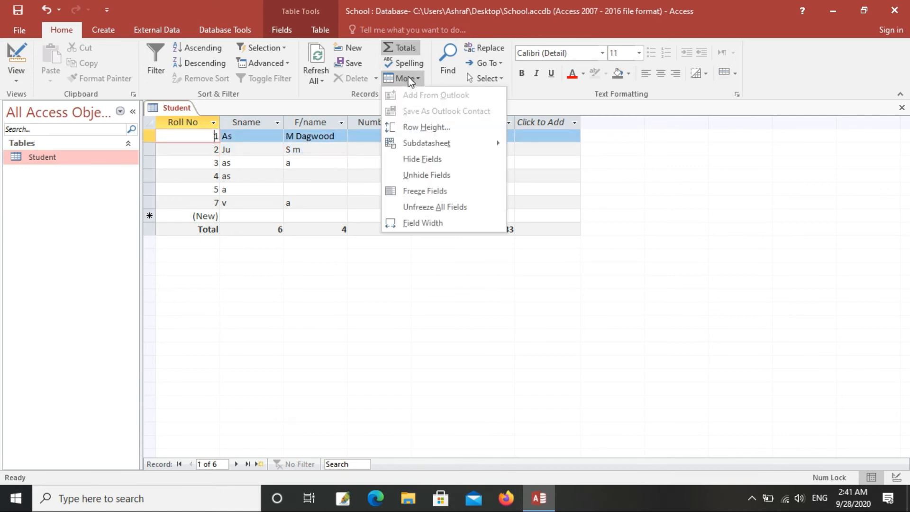
left_click(423, 161)
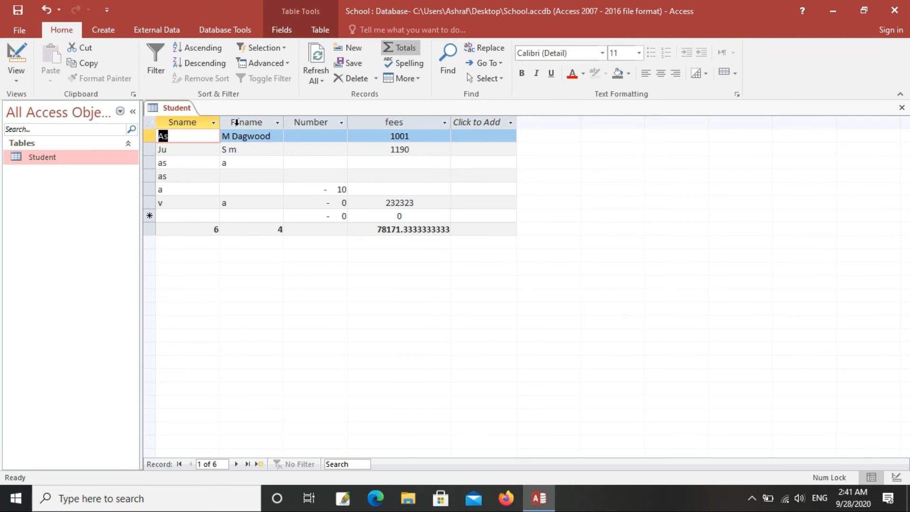
Unhide the Roll No column in the Student table.
left_click(401, 61)
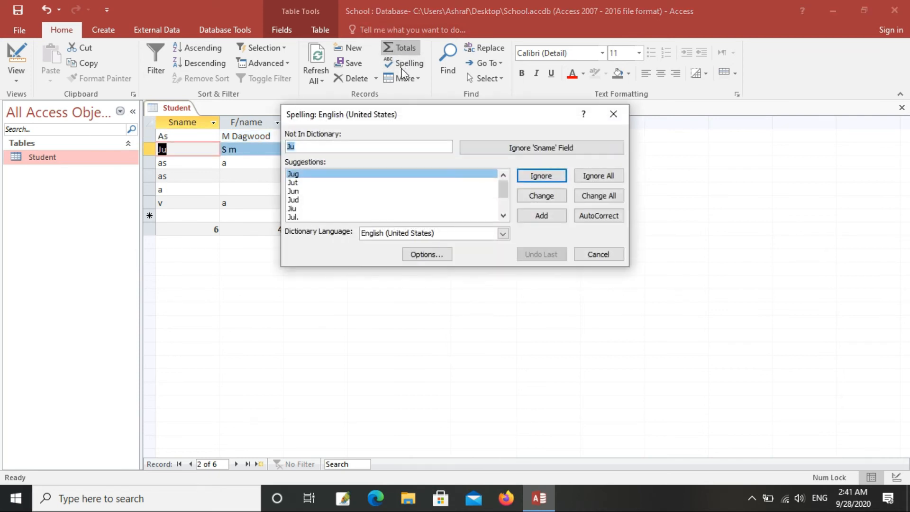
left_click(624, 114)
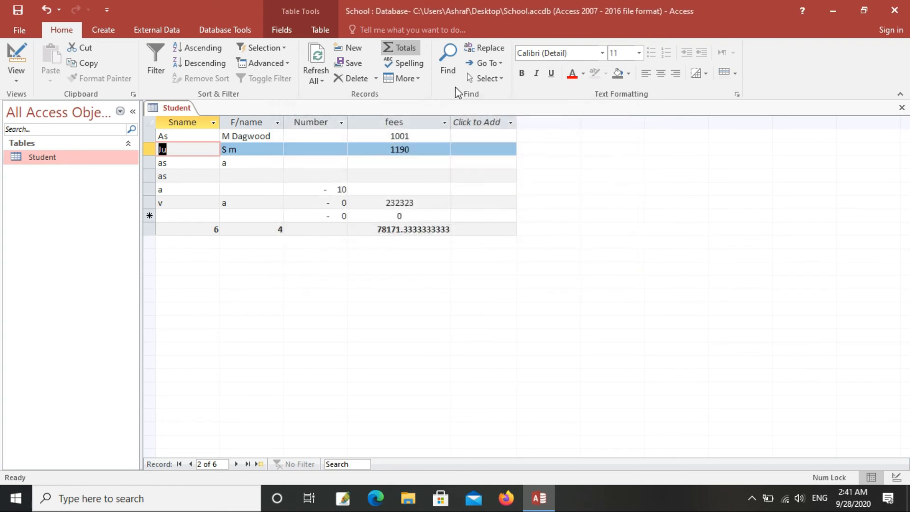
left_click(411, 78)
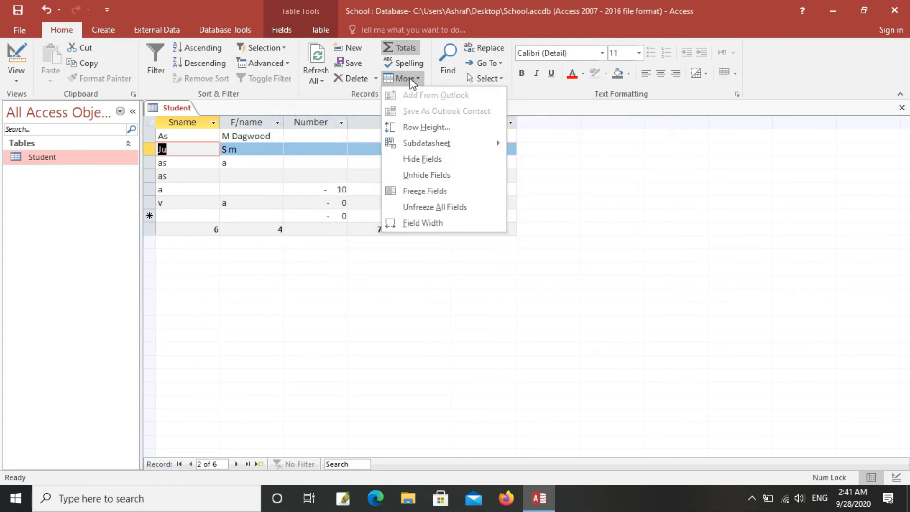
left_click(422, 176)
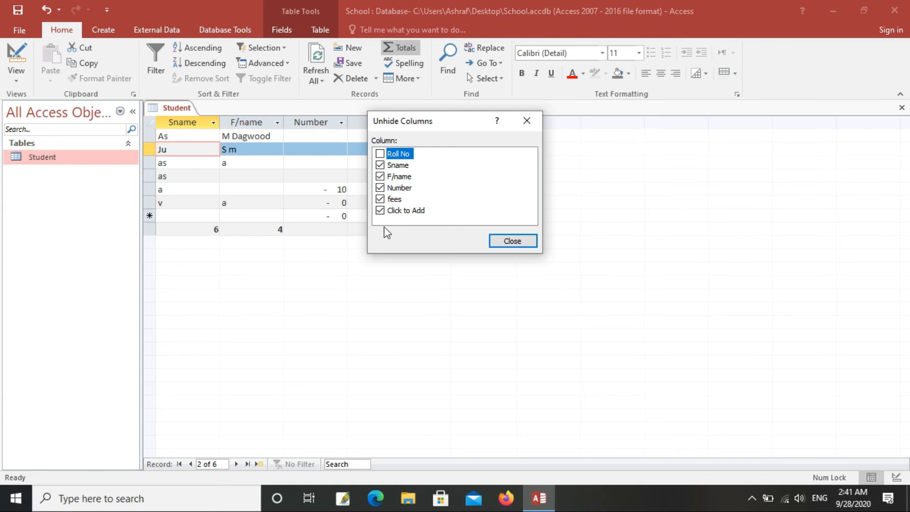
left_click(380, 154)
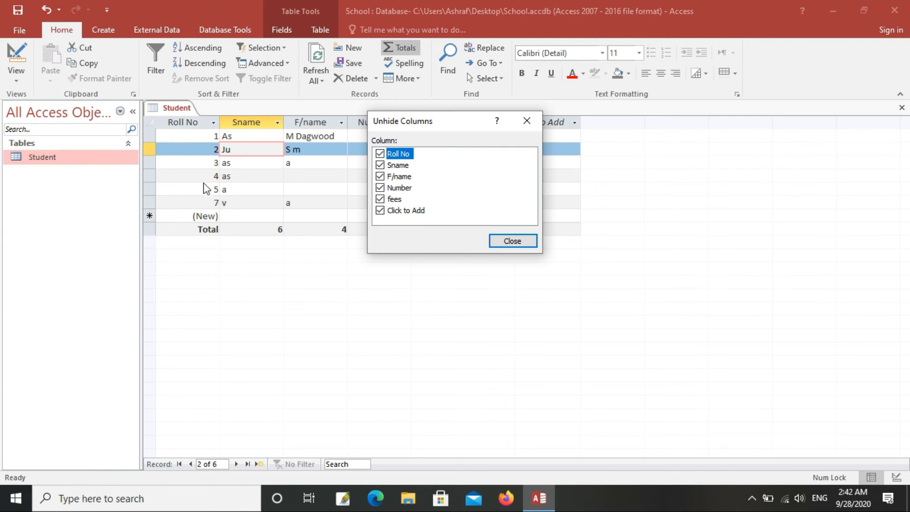
left_click(513, 242)
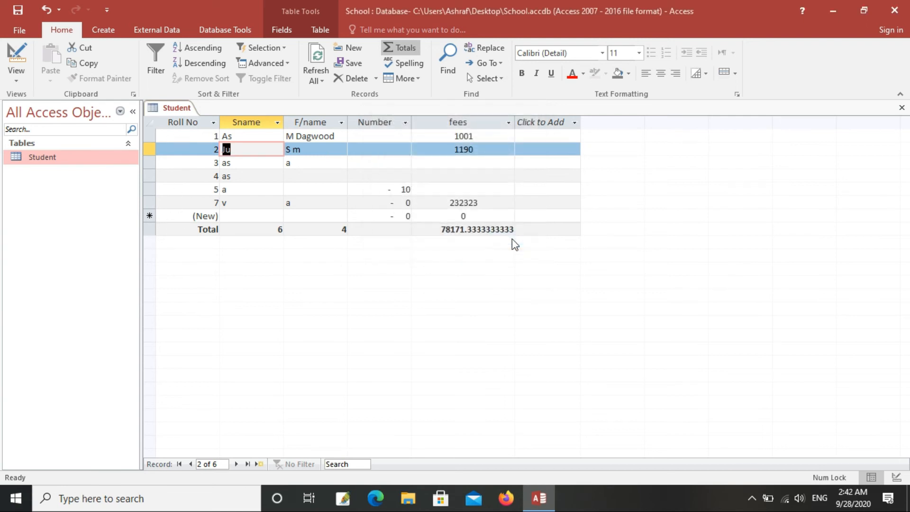
Find the value as in the Sname field, matching the whole field, and close the search.
left_click(420, 80)
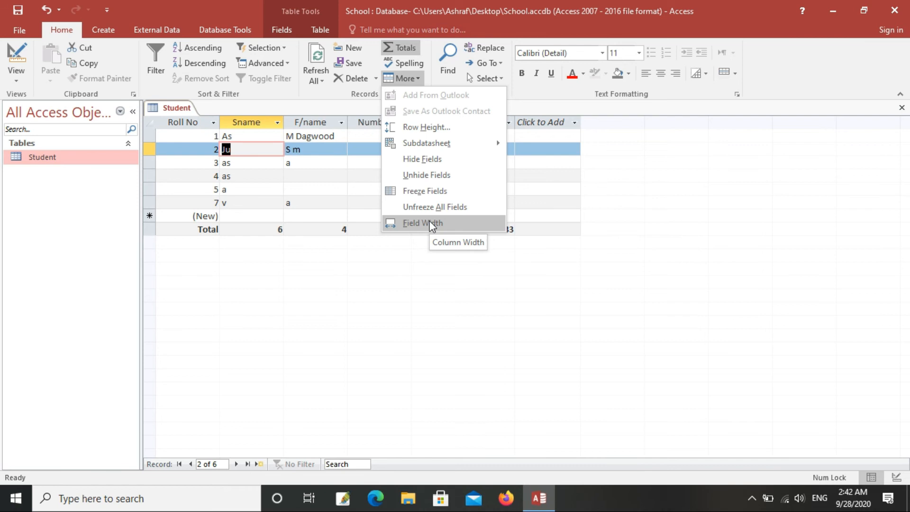
left_click(448, 71)
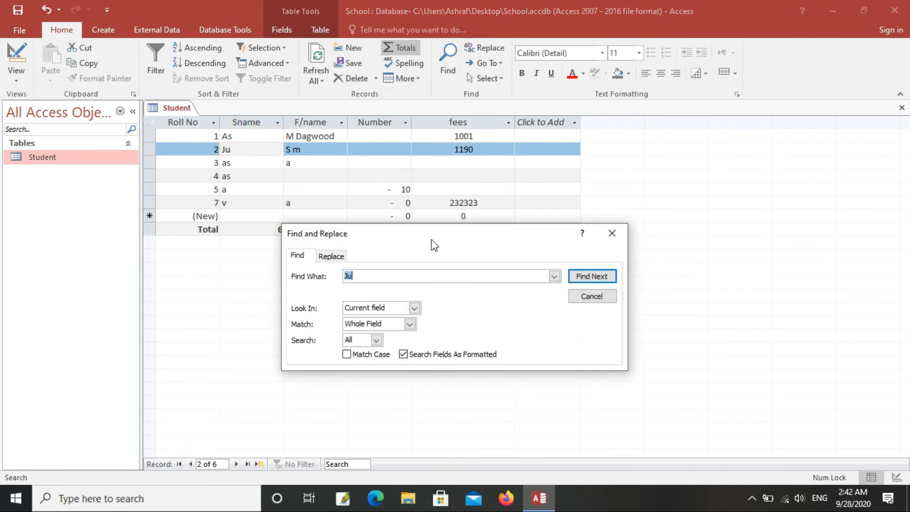
left_click_drag(431, 240, 400, 180)
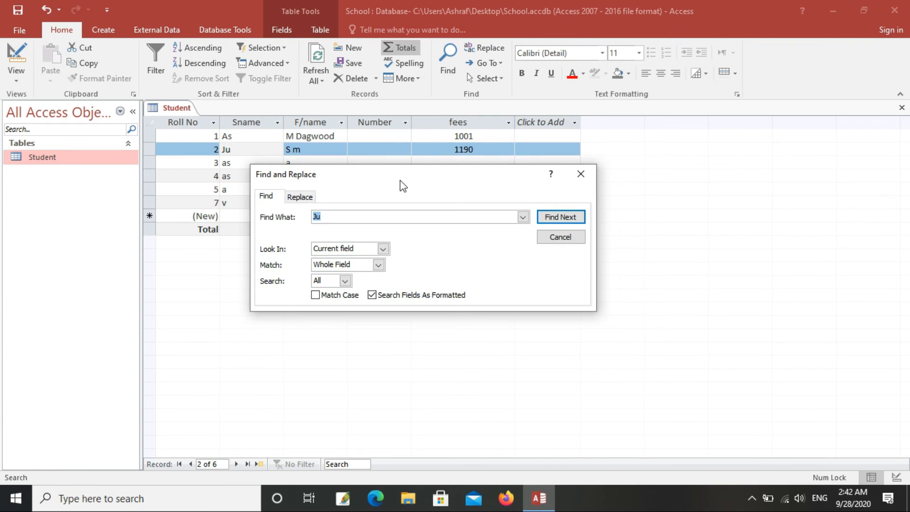
key("BackSpace")
type("as")
left_click(553, 221)
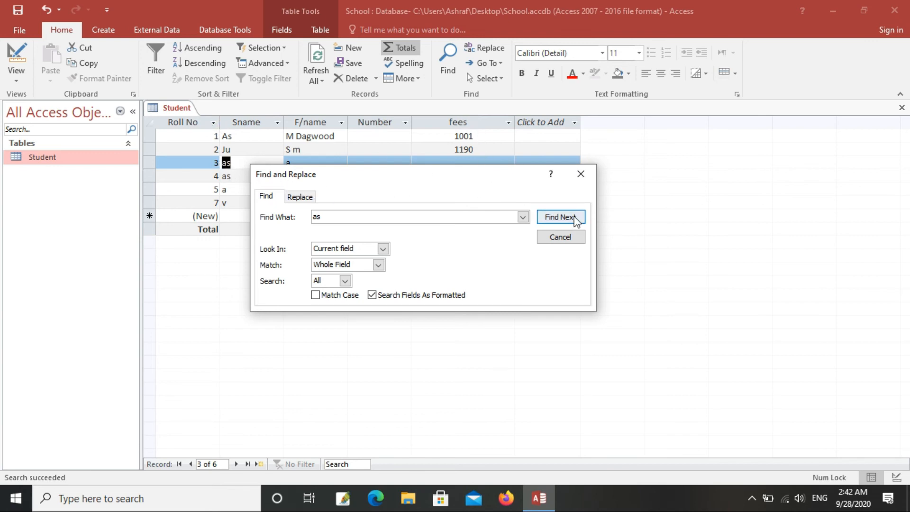
left_click(583, 176)
Replace the Sname value as of roll number 3 with ab using Find and Replace.
key("ctrl+f")
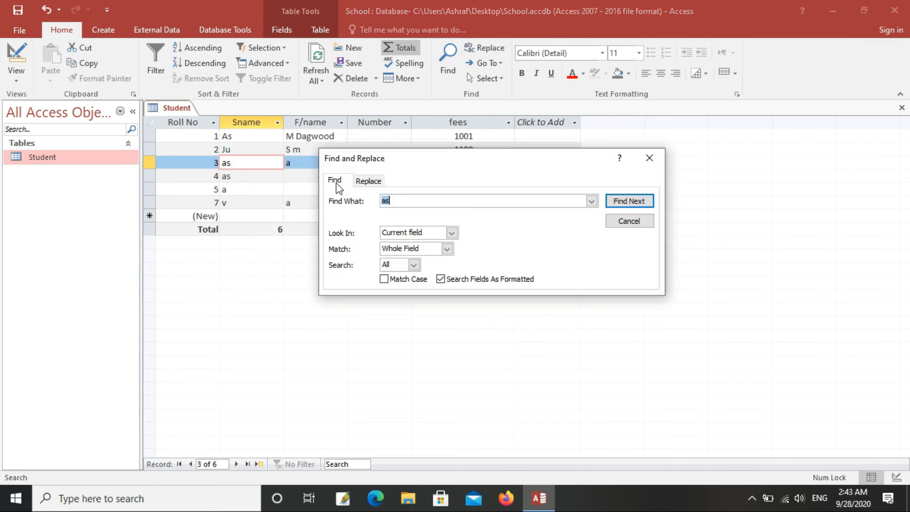
left_click(368, 180)
left_click(416, 201)
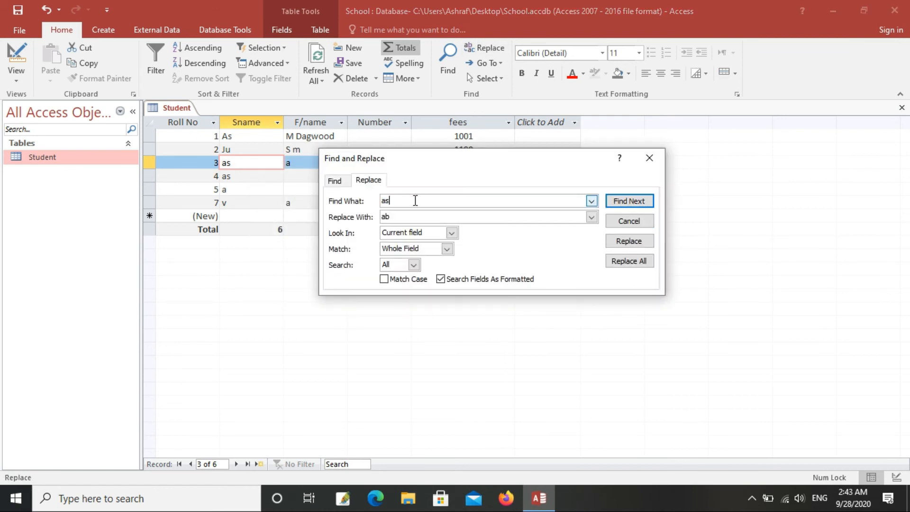
double_click(385, 200)
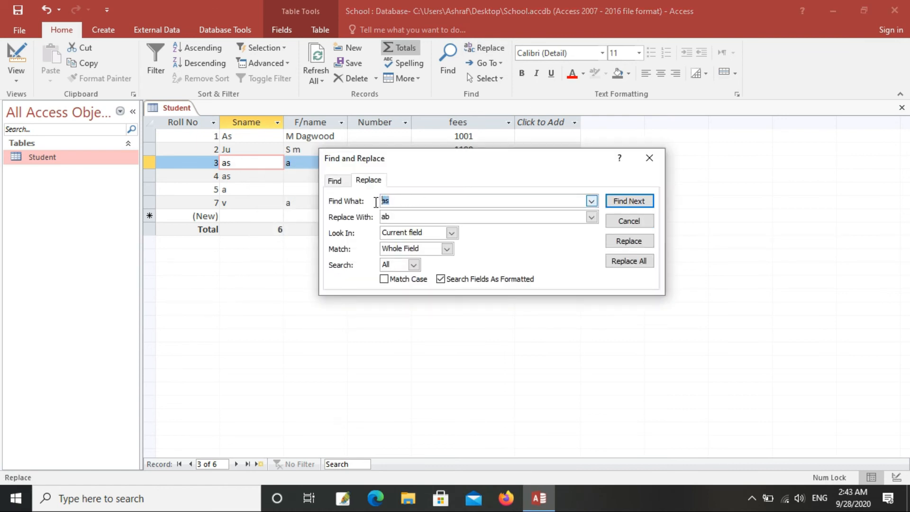
double_click(406, 220)
left_click_drag(406, 220, 358, 223)
left_click(398, 217)
left_click(627, 244)
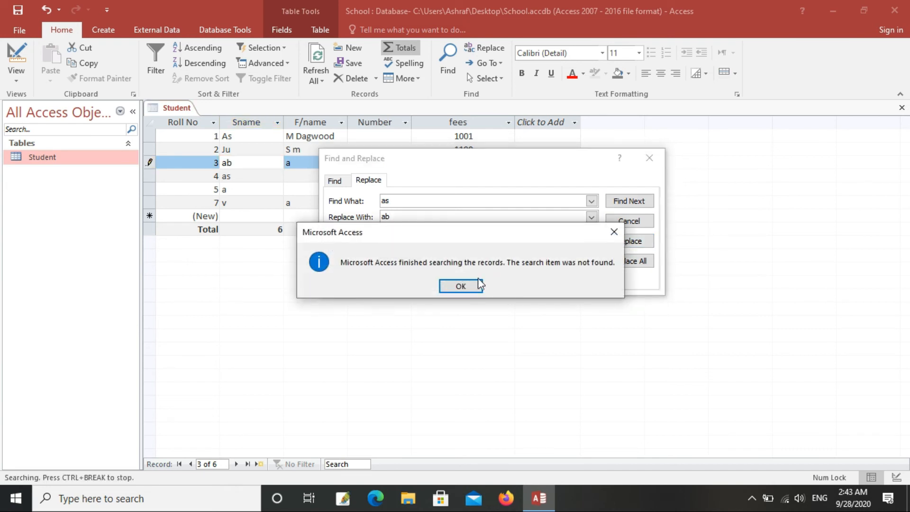
left_click(457, 287)
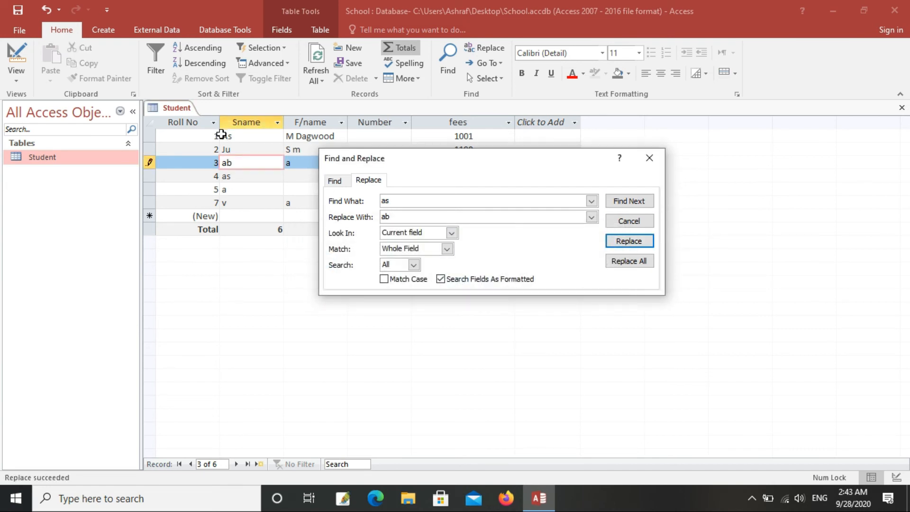
Find the next occurrence of as after roll number 3 and replace the Sname values of roll numbers 4 and 1 with ab.
left_click(245, 178)
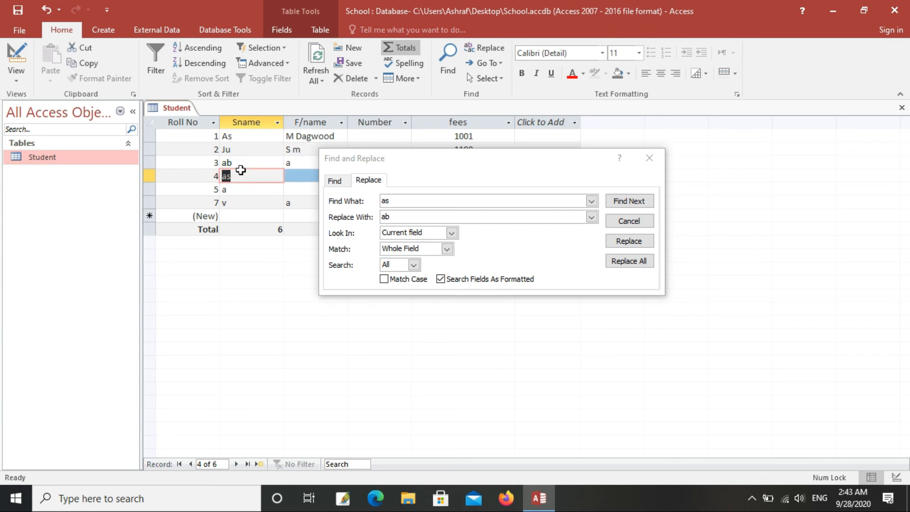
left_click(235, 163)
double_click(235, 163)
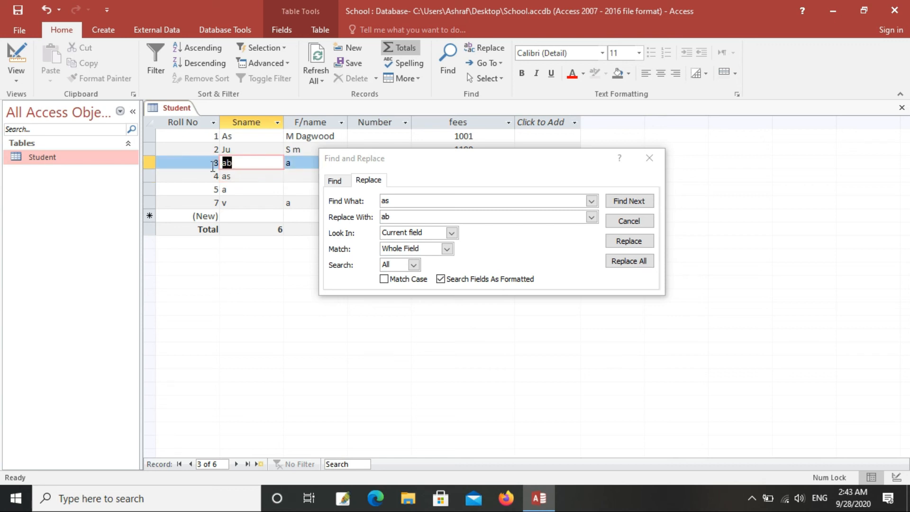
left_click(241, 177)
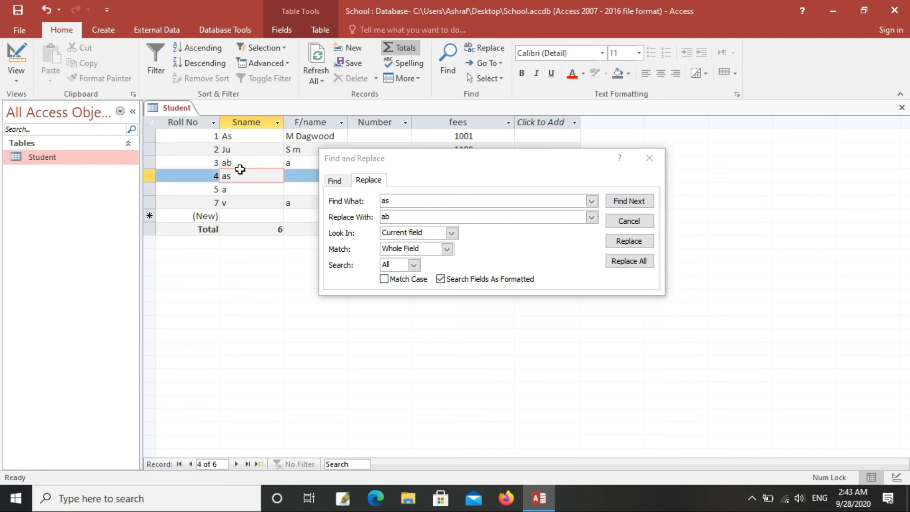
left_click(240, 164)
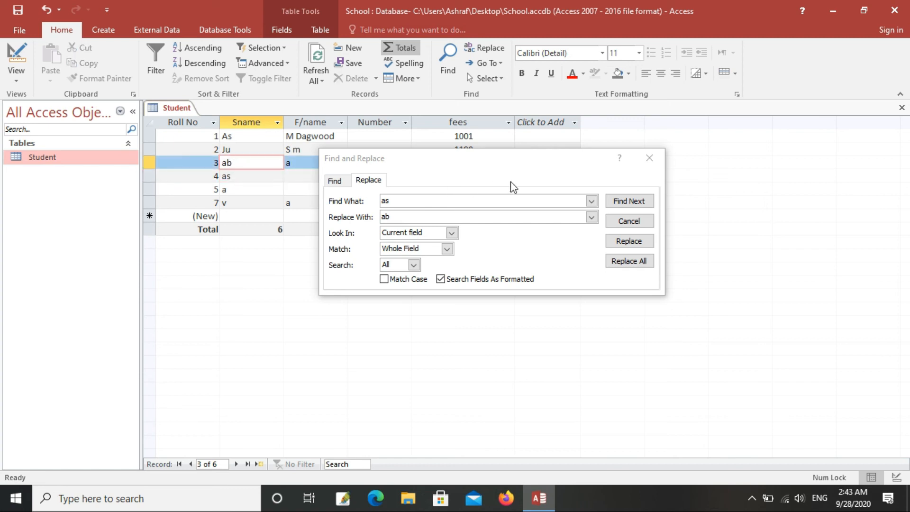
left_click(641, 204)
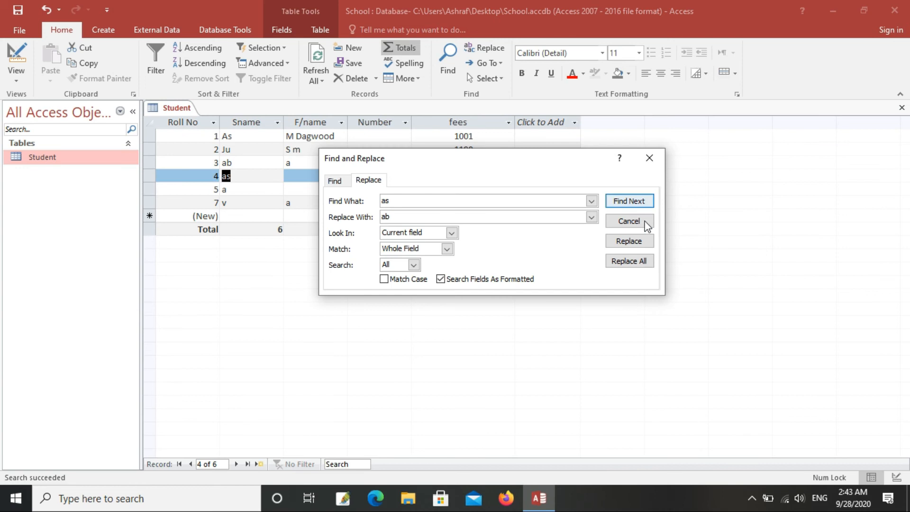
left_click(630, 241)
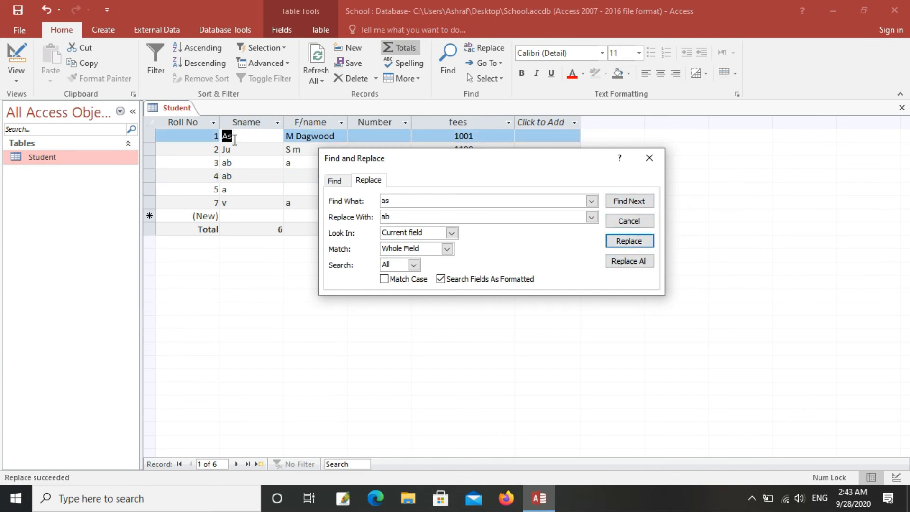
left_click(624, 246)
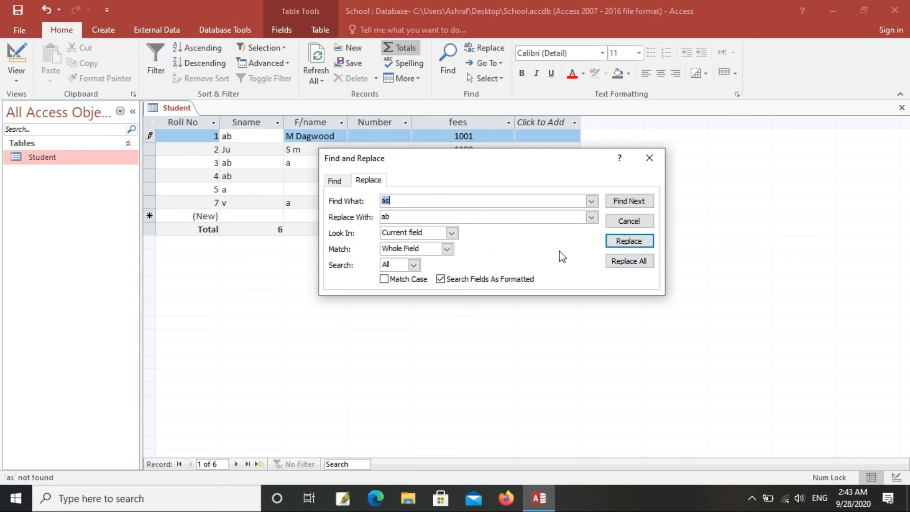
Replace all occurrences of ab in the Sname field with as, then close Find and Replace.
key("BackSpace")
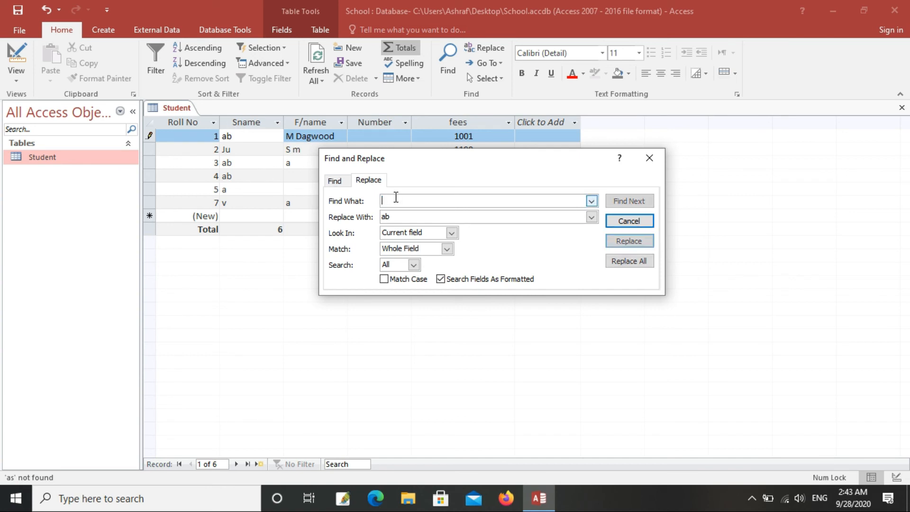
type("aa")
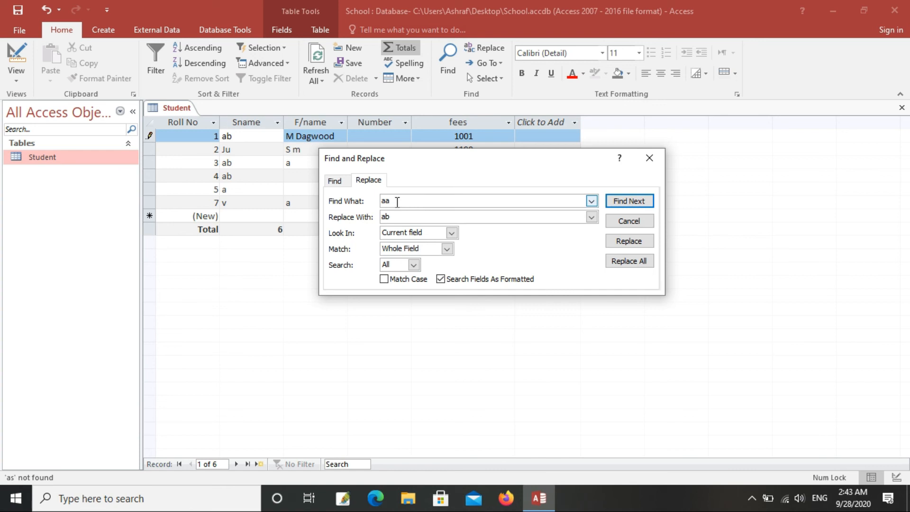
key("BackSpace")
key("BackSpace")
type("ab")
left_click(396, 218)
double_click(396, 219)
key("BackSpace")
left_click(639, 261)
left_click(638, 261)
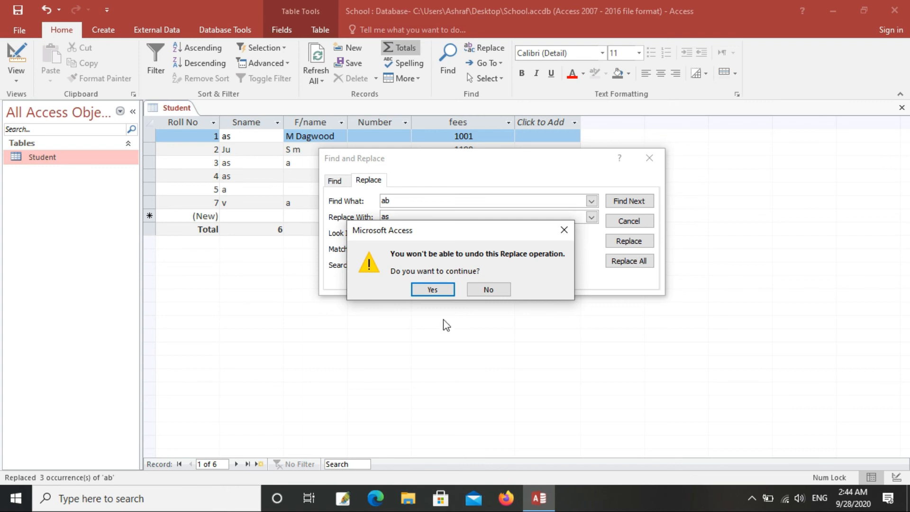
left_click(432, 290)
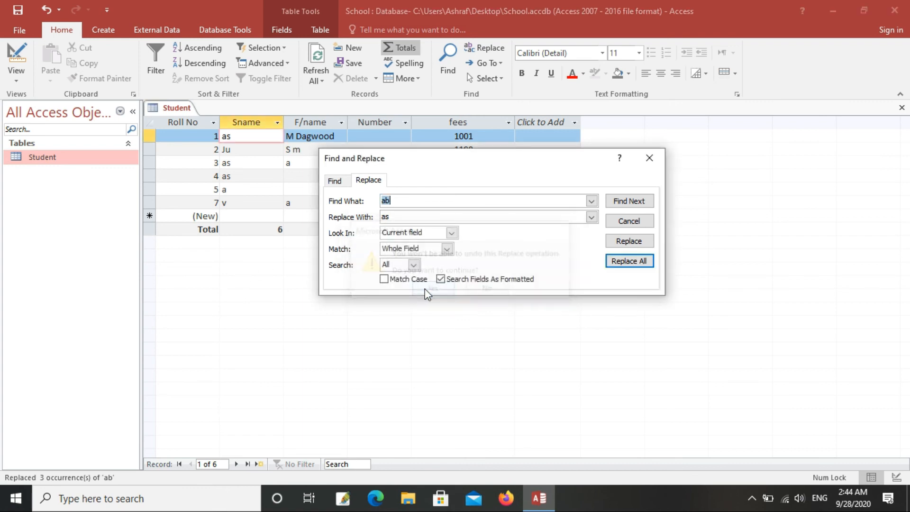
left_click(650, 158)
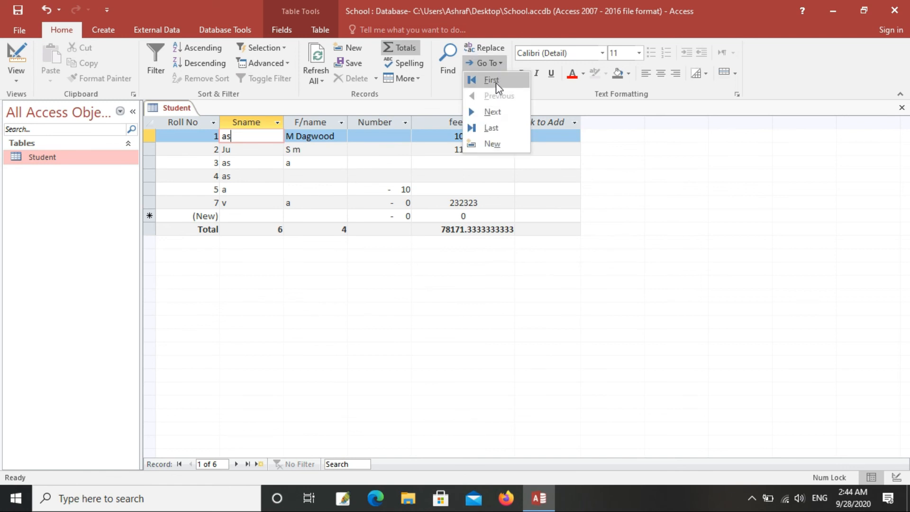
Go to the first record, the last record and the new blank record of the Student table.
left_click(496, 83)
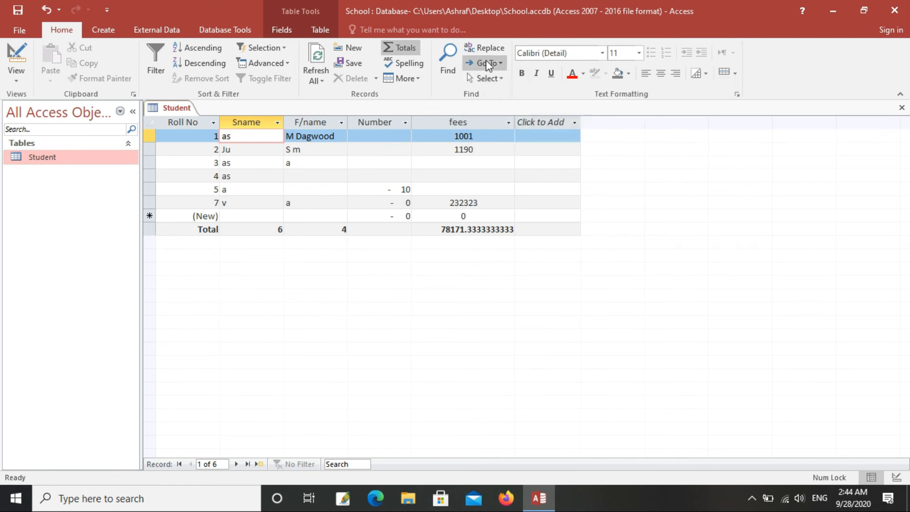
left_click(496, 64)
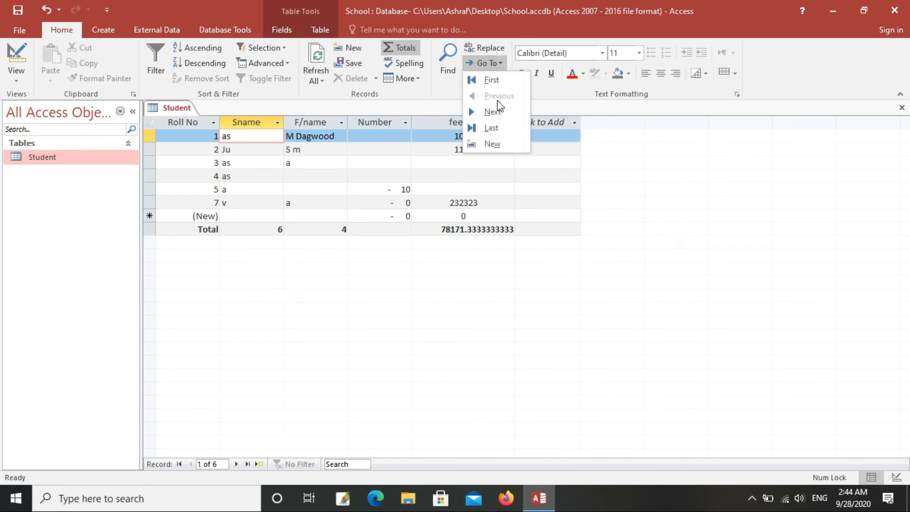
left_click(496, 128)
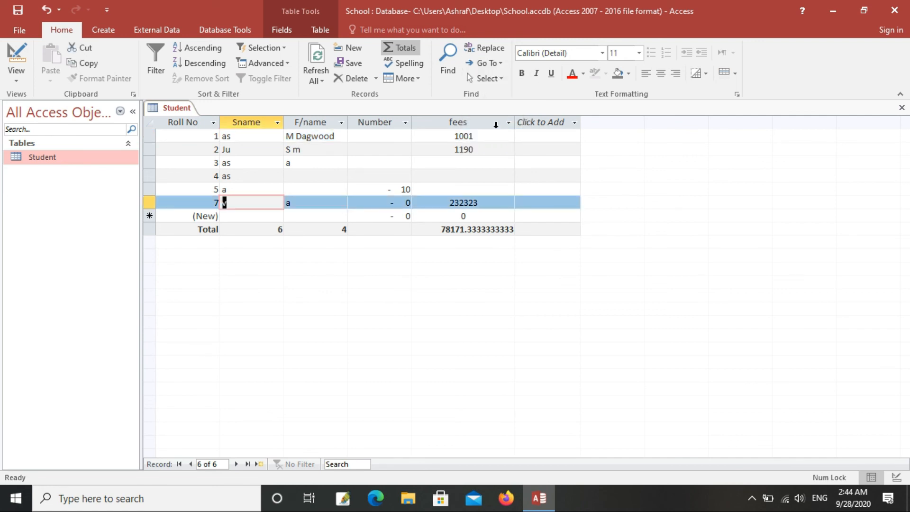
left_click(499, 66)
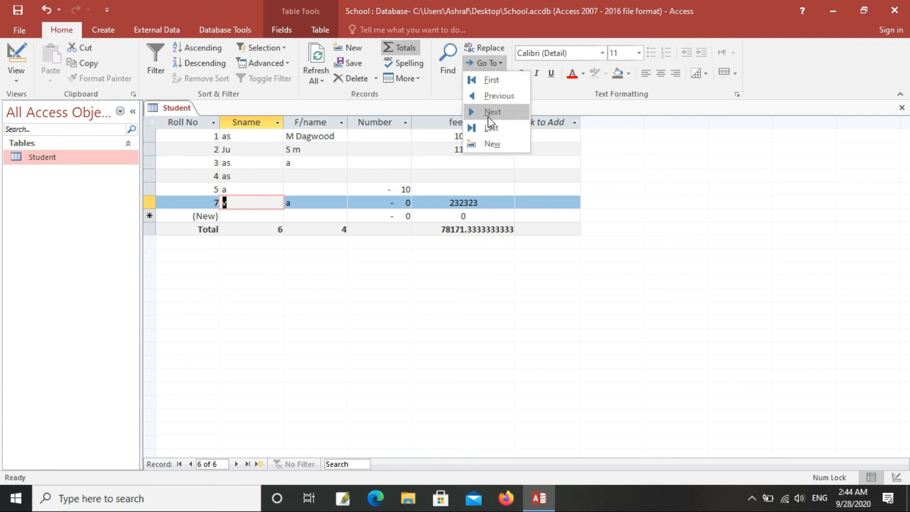
left_click(493, 145)
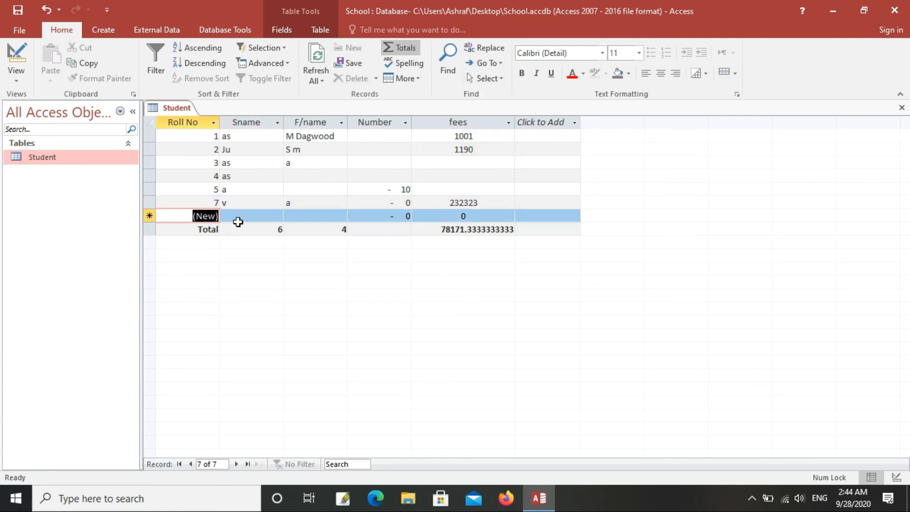
Select the entire new blank record, and select the entire record with roll number 7.
left_click(495, 78)
left_click(500, 100)
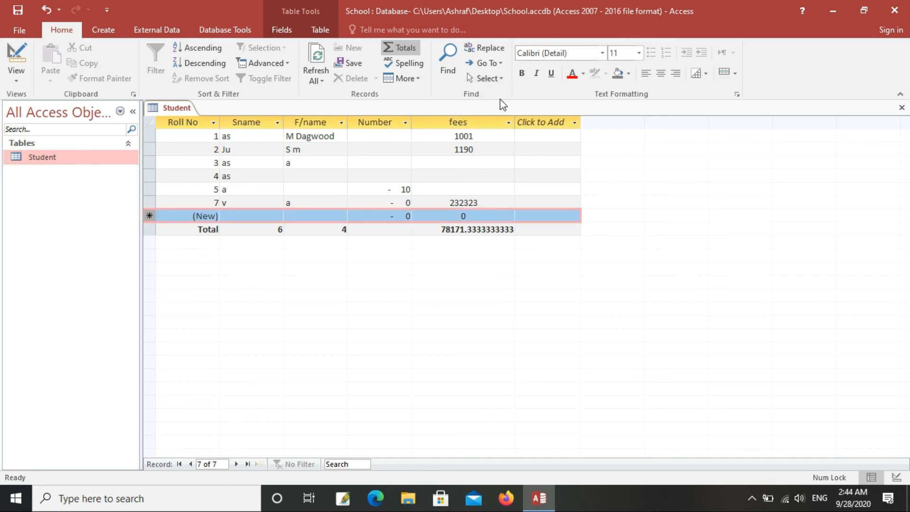
left_click(203, 202)
left_click(491, 75)
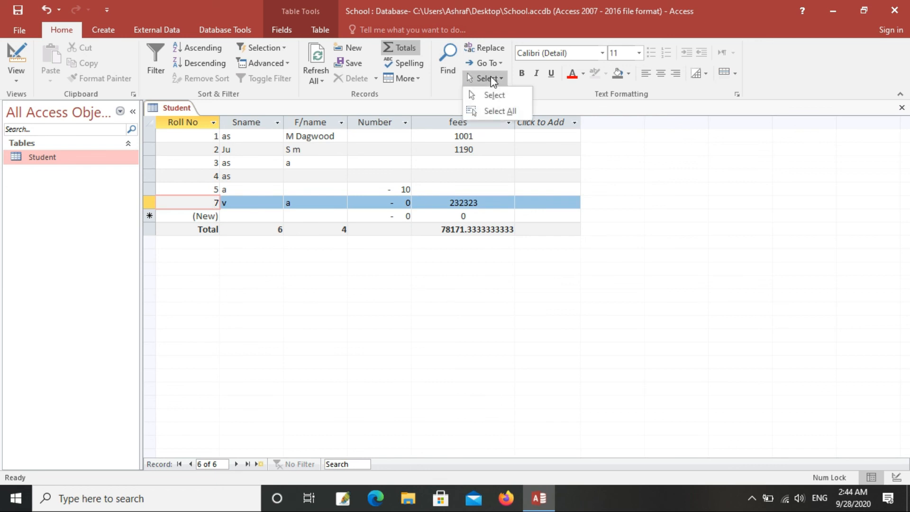
left_click(491, 95)
Select all records and make the text bold and italic, trying underline and removing it again.
left_click(493, 81)
left_click(492, 107)
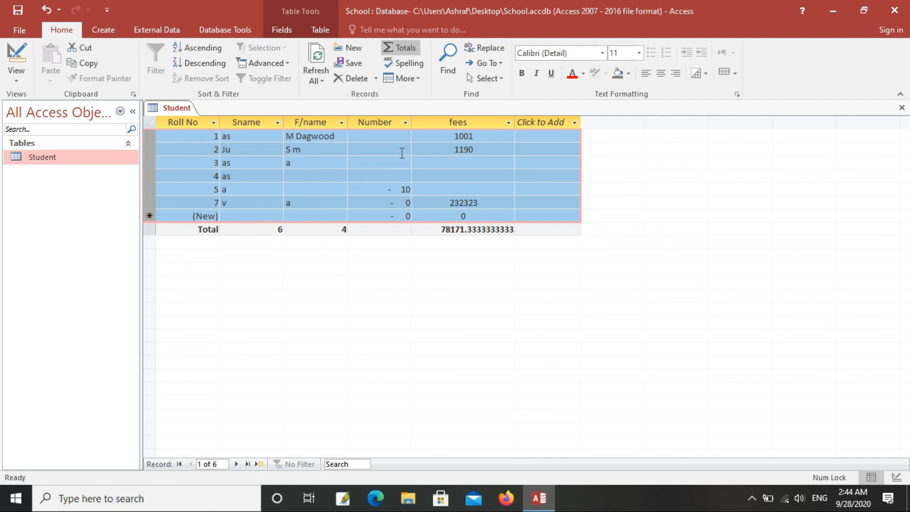
left_click(522, 74)
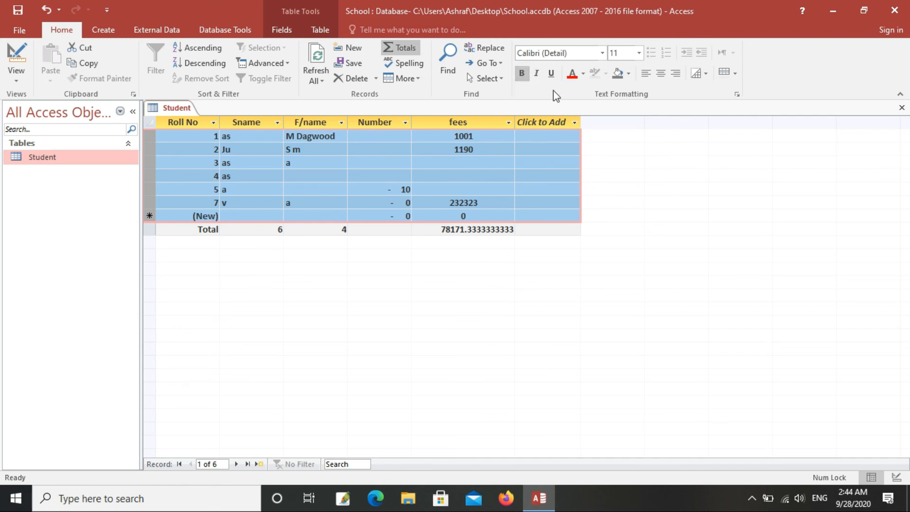
left_click(537, 74)
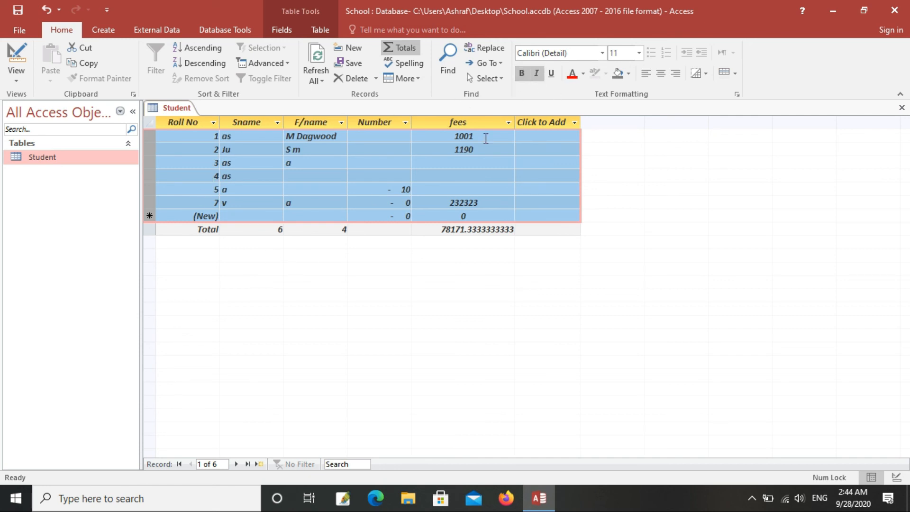
left_click(552, 74)
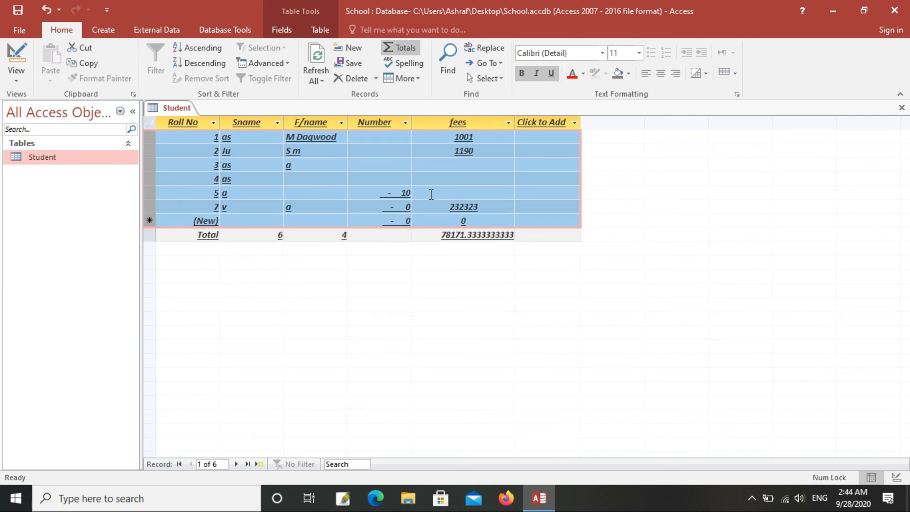
left_click(551, 77)
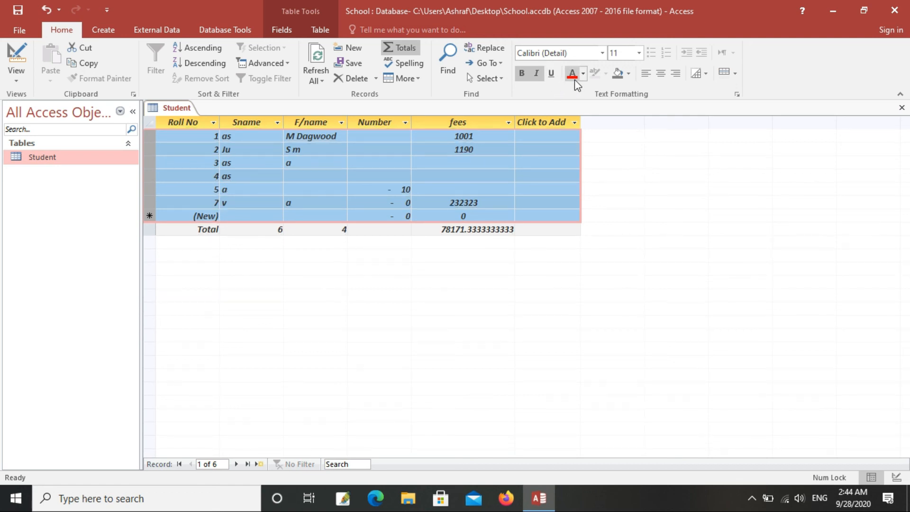
Apply the current red font color to the table text, and change it to the standard dark red.
left_click(574, 79)
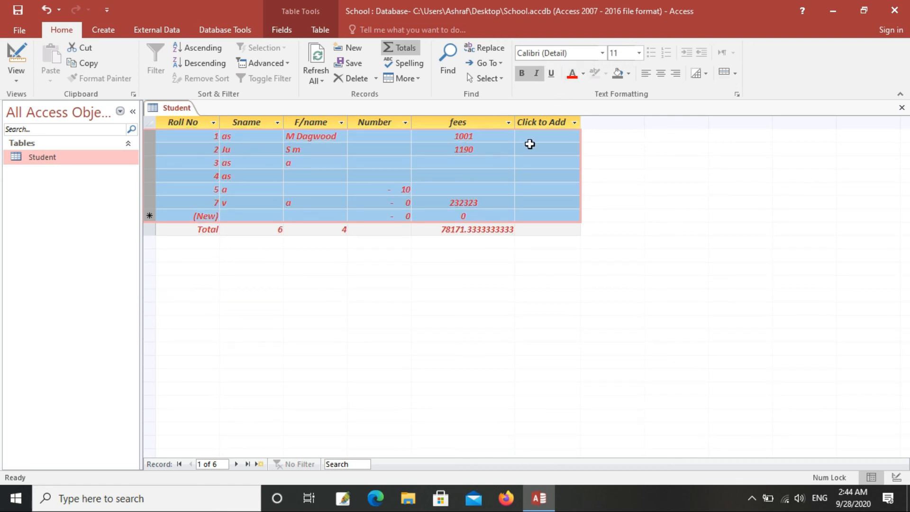
left_click(584, 76)
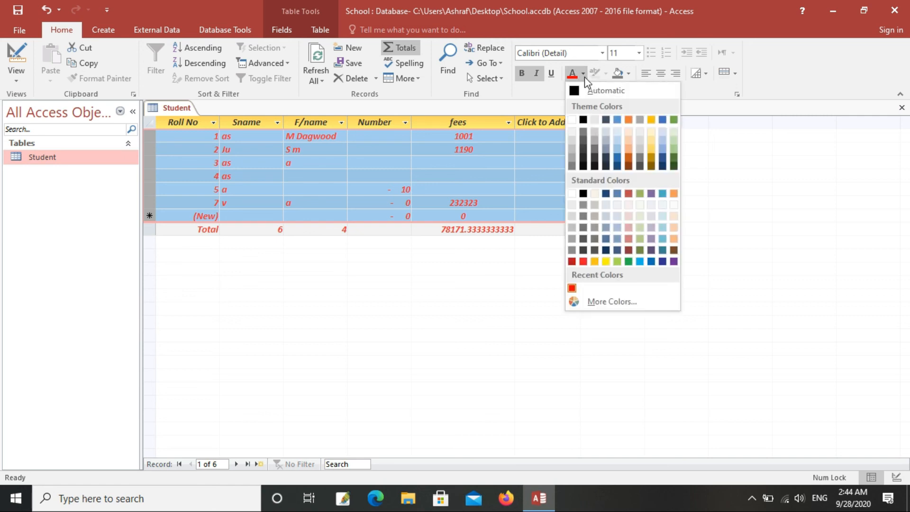
left_click(572, 261)
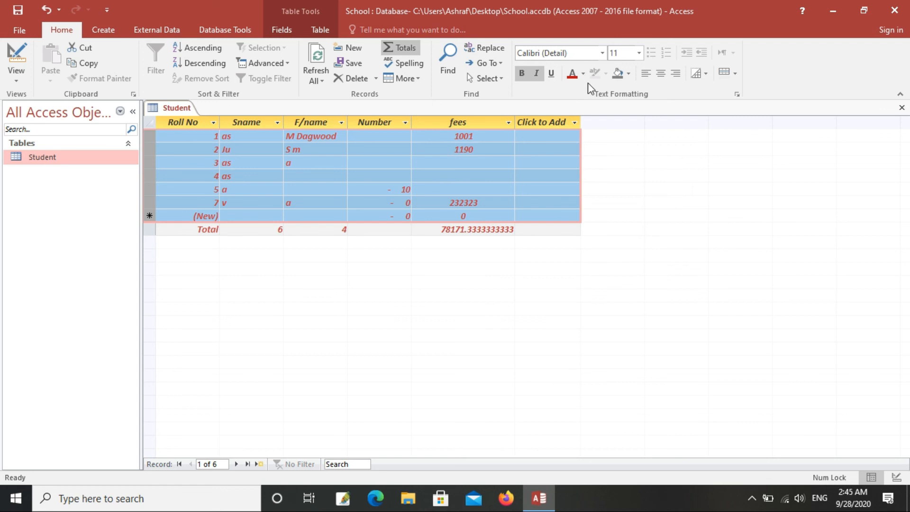
Try a green background color on the Student datasheet and reset it to Automatic.
left_click(629, 73)
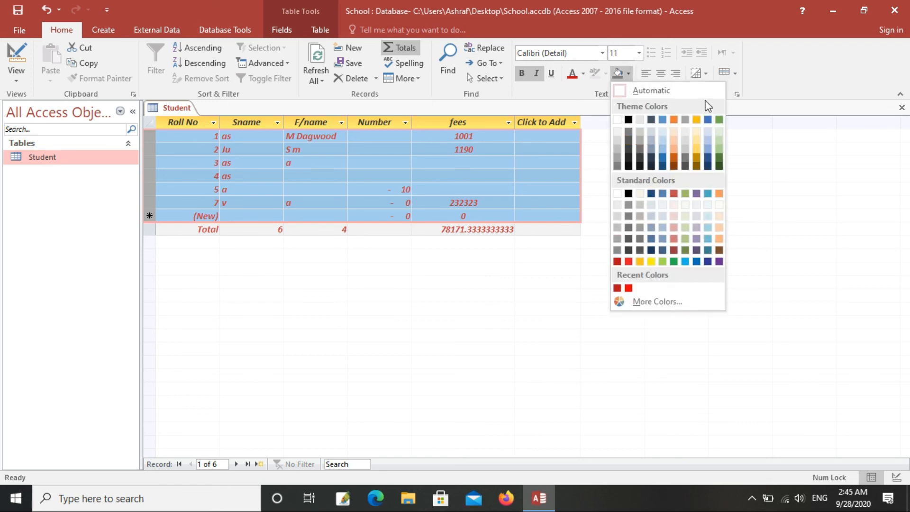
left_click(719, 120)
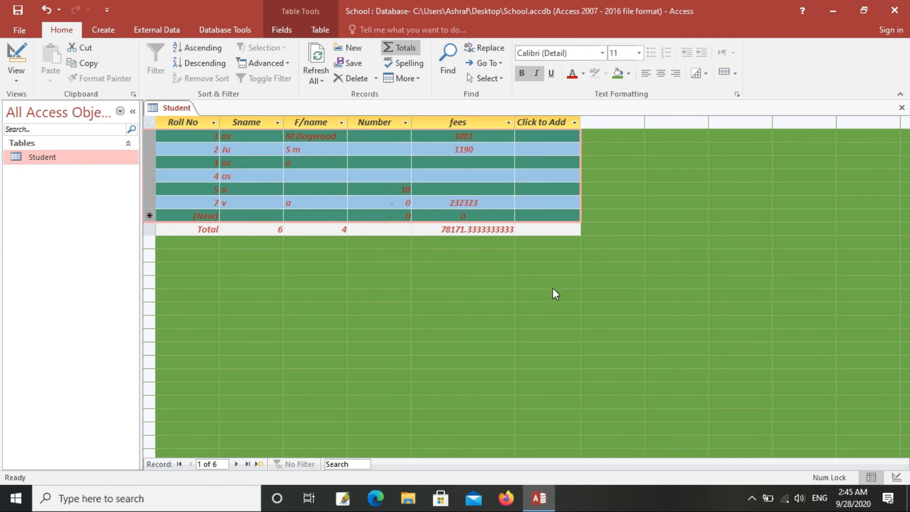
left_click(630, 76)
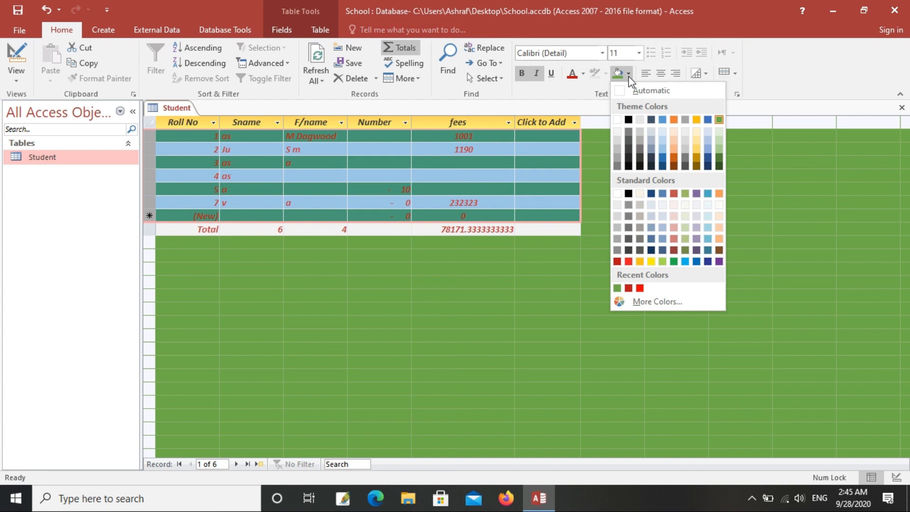
left_click(618, 90)
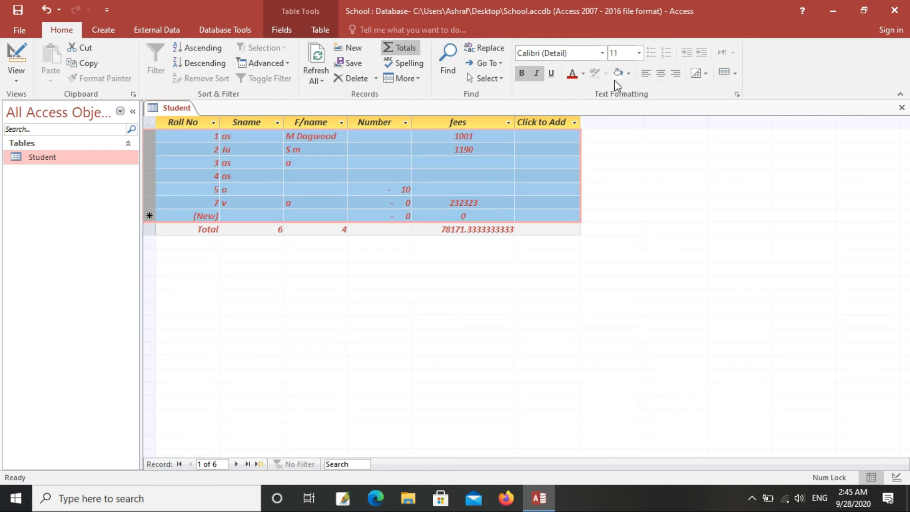
Change the table font to Algerian, try size 22, and set the font size to 14.
left_click(603, 52)
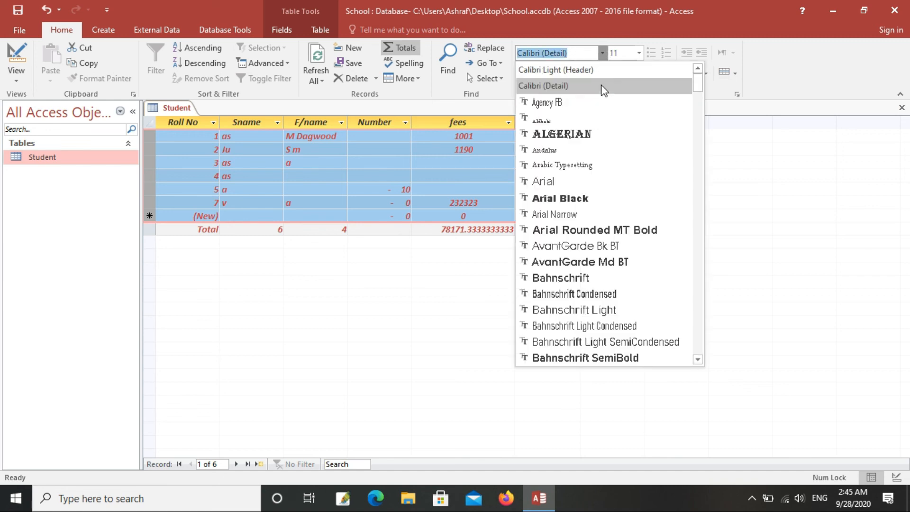
left_click(578, 135)
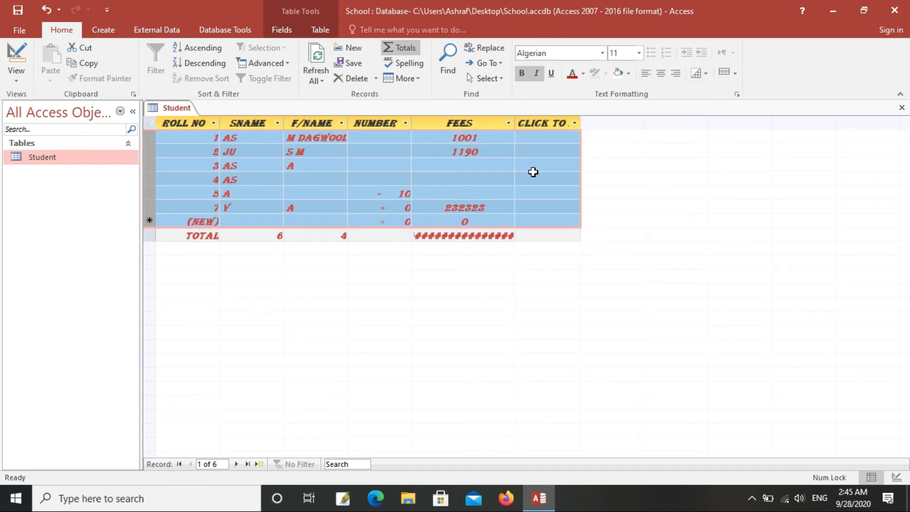
left_click(639, 53)
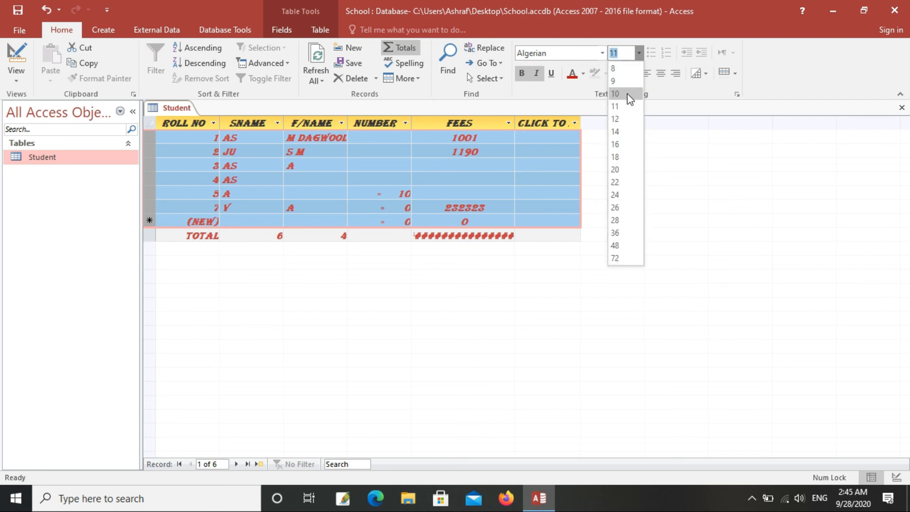
left_click(616, 182)
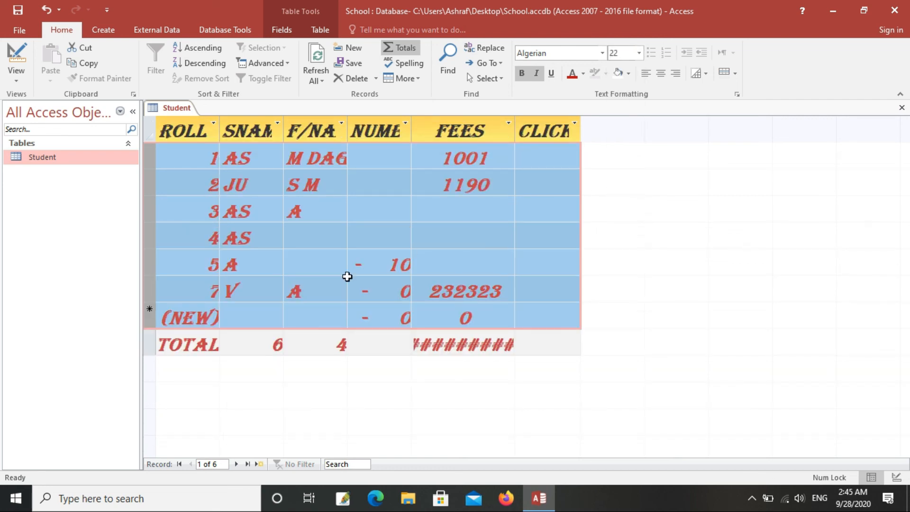
left_click(640, 53)
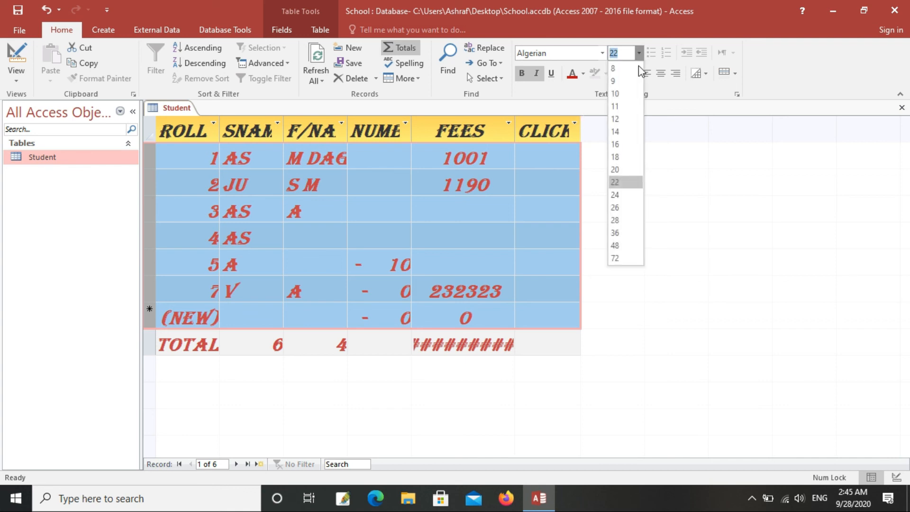
left_click(616, 132)
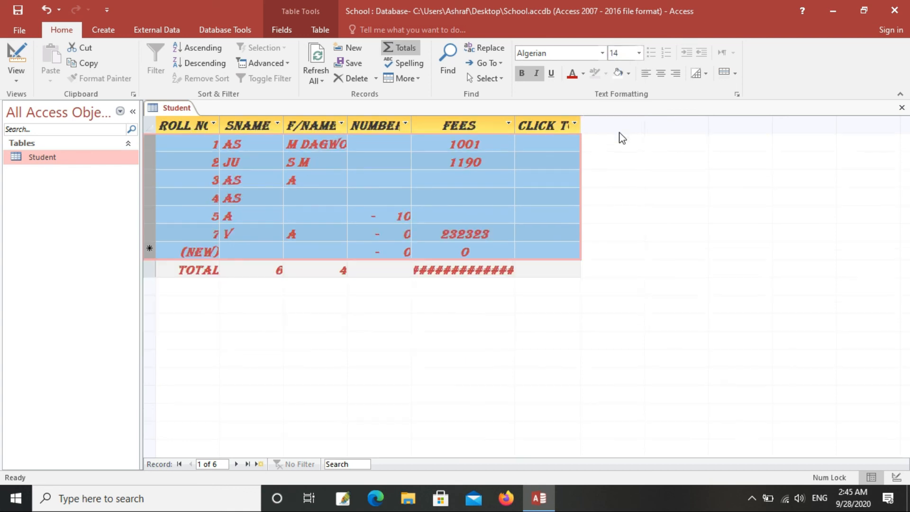
Try left and center alignment on the Roll No values, and set them to right alignment.
left_click(645, 75)
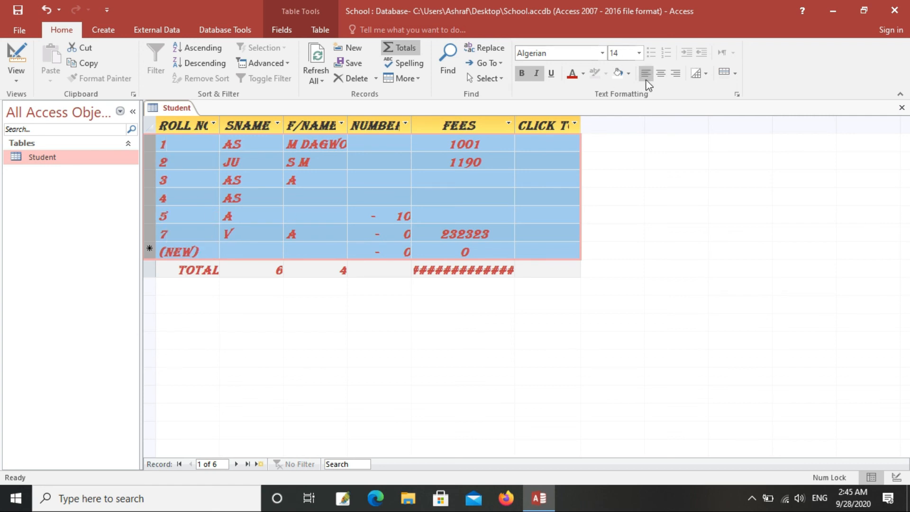
left_click(661, 74)
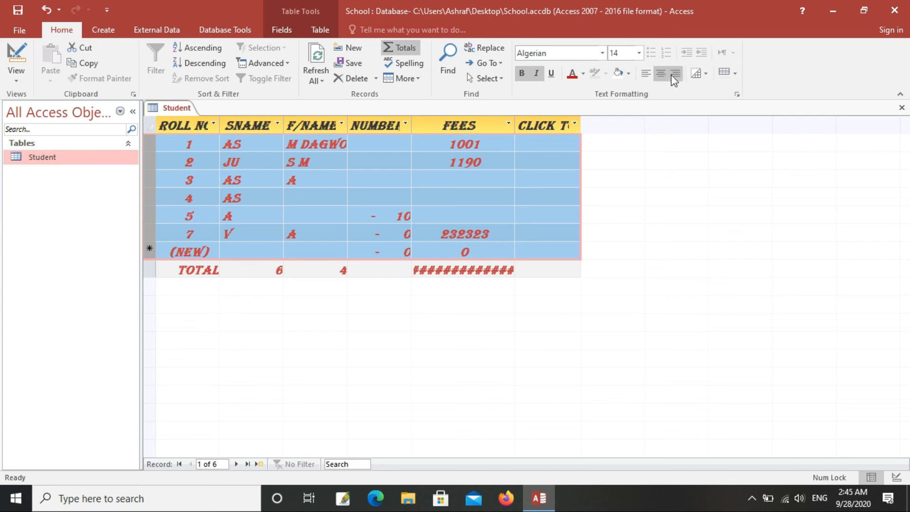
left_click(675, 76)
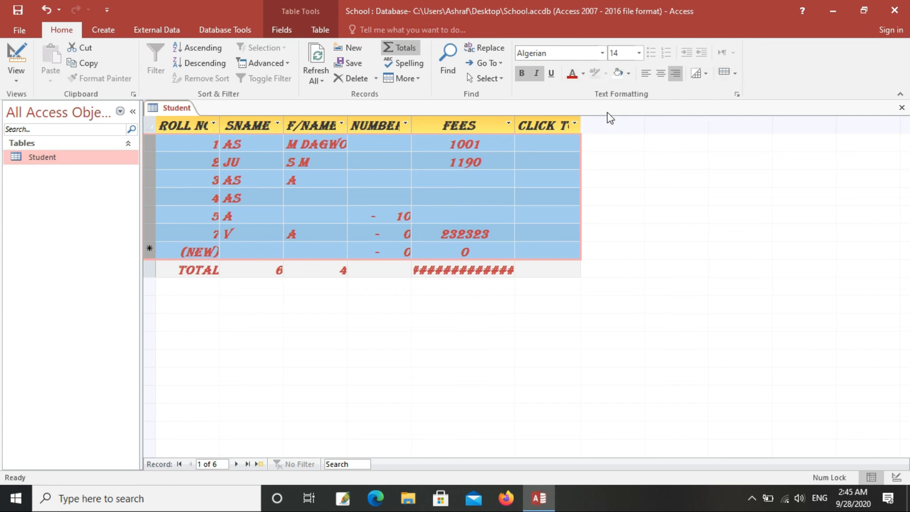
Try the lightest orange standard color as the alternate row color, and deselect the records.
left_click(734, 74)
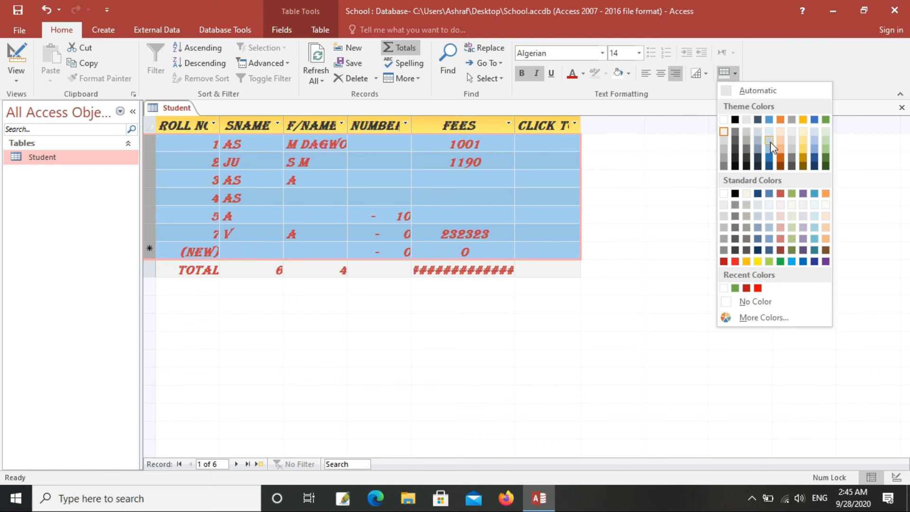
left_click(826, 205)
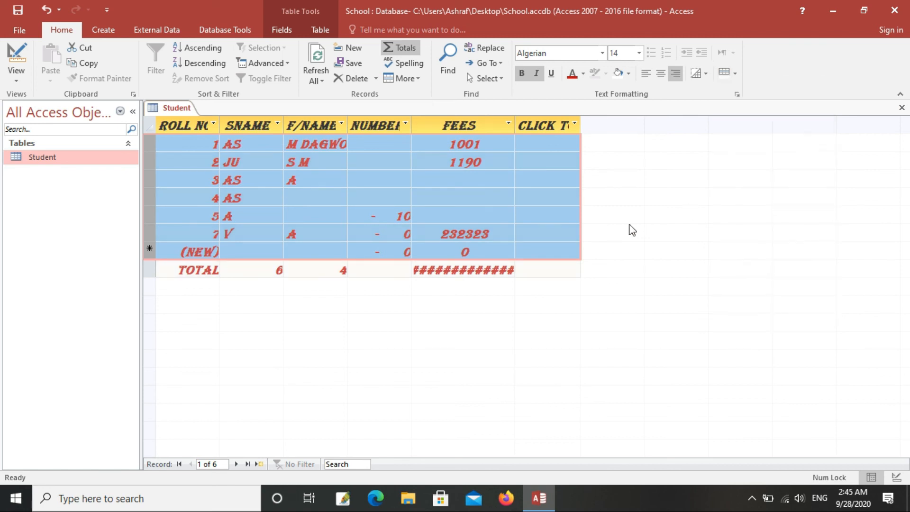
left_click(536, 271)
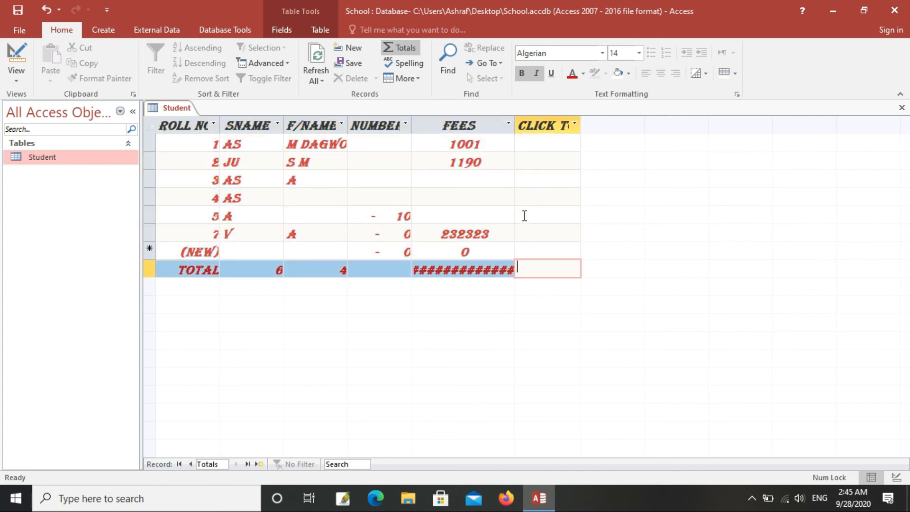
left_click(281, 203)
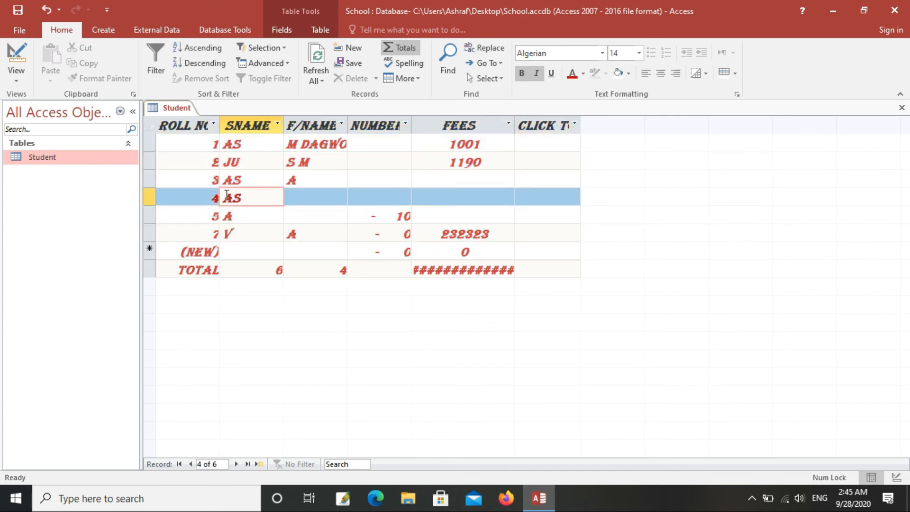
With the roll number 2 record active, set the alternate row color to the recent bright red.
left_click_drag(183, 162, 312, 166)
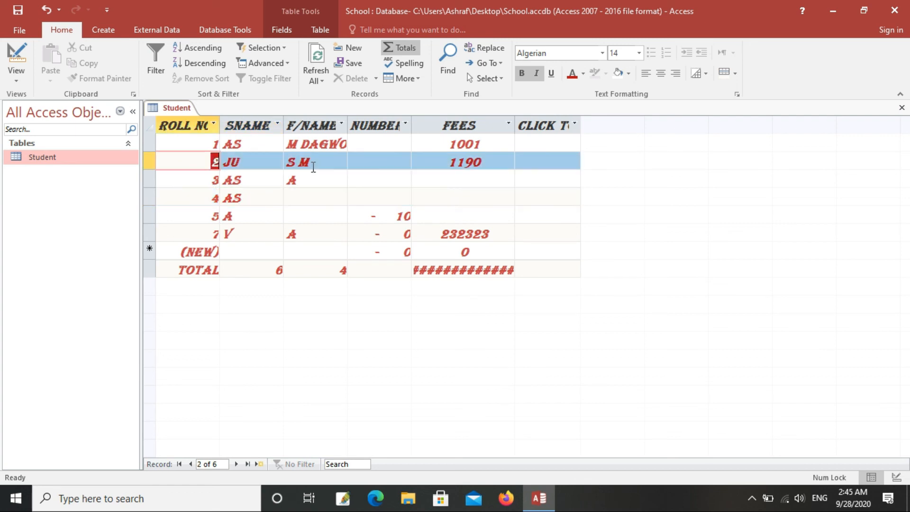
left_click(735, 75)
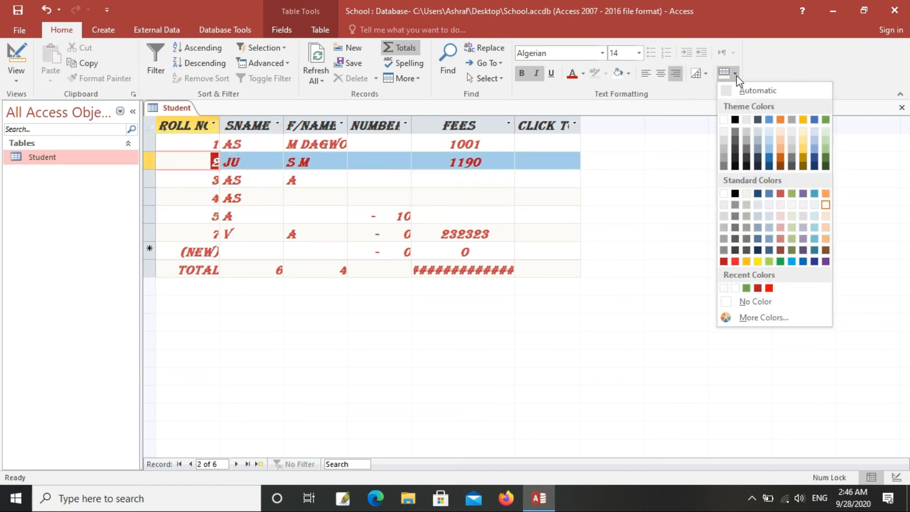
left_click(769, 288)
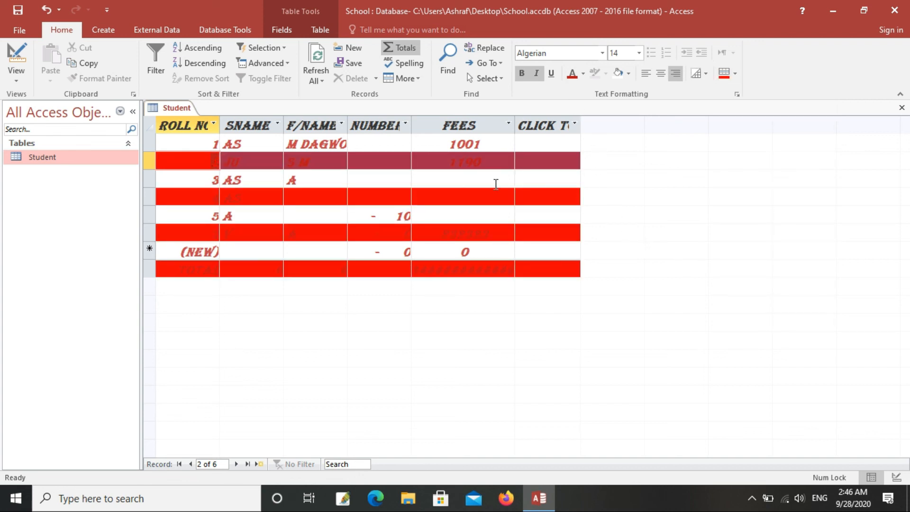
With the Total row's SName cell active, set the alternate row color to the recent green, and widen the Click to Add column to fit its heading.
left_click(326, 179)
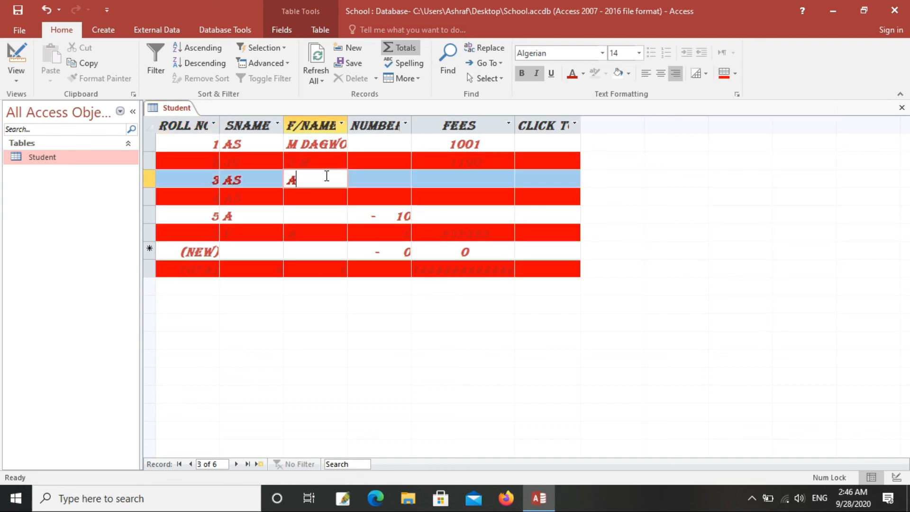
left_click(258, 252)
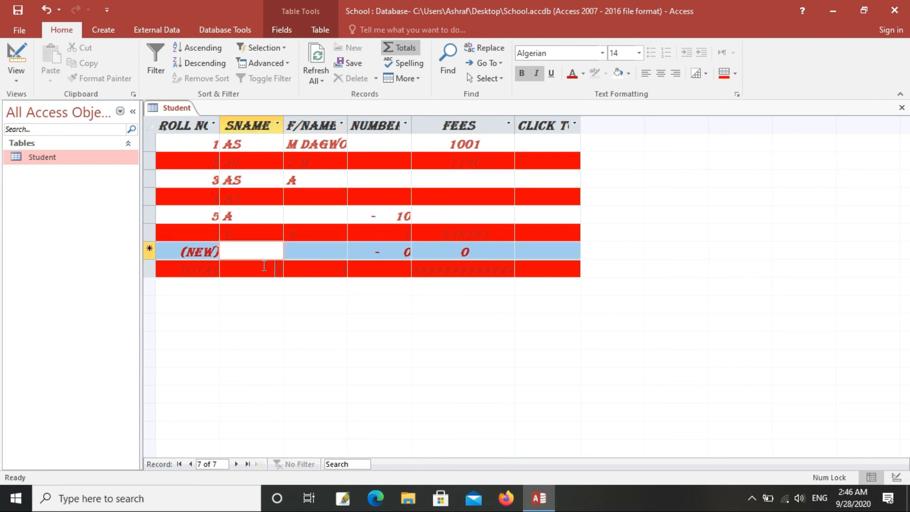
left_click(264, 267)
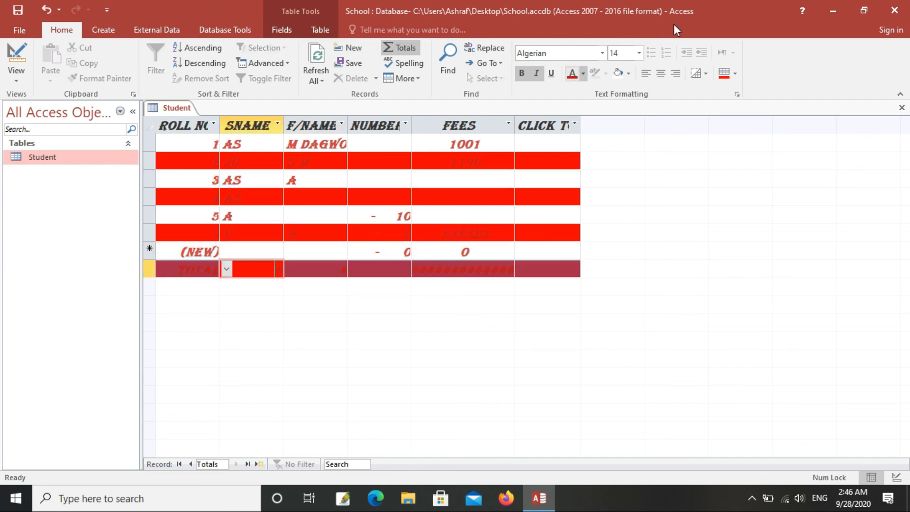
left_click(735, 74)
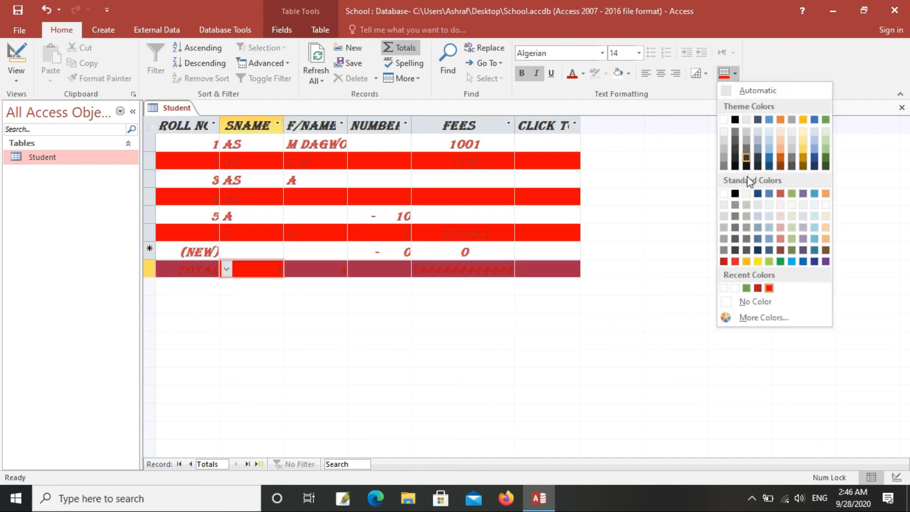
left_click(746, 288)
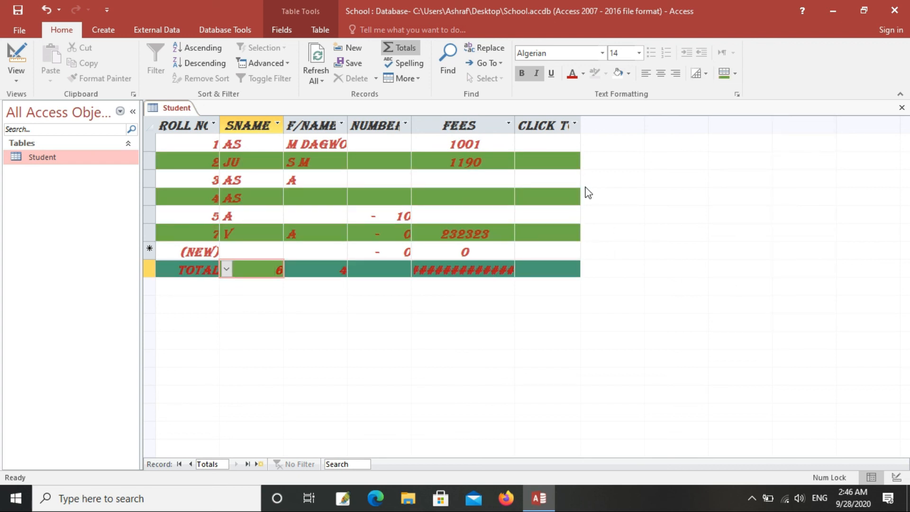
left_click_drag(580, 125, 644, 124)
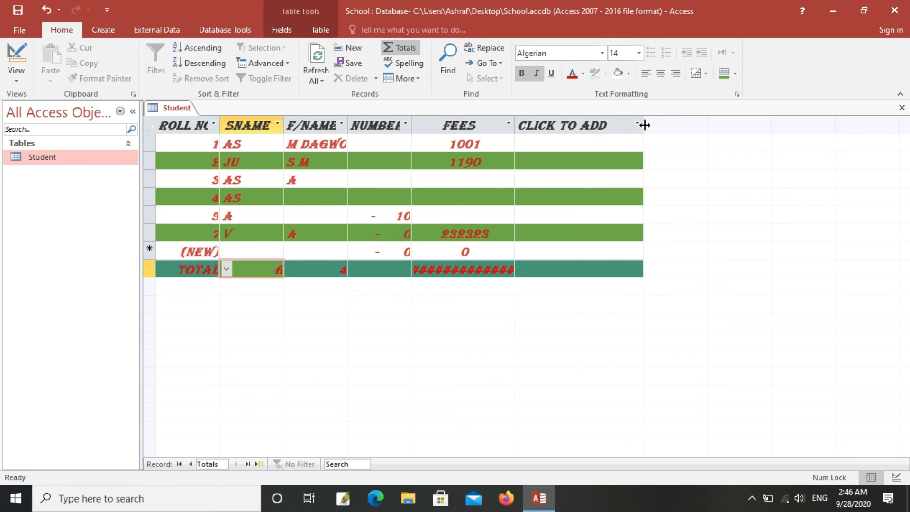